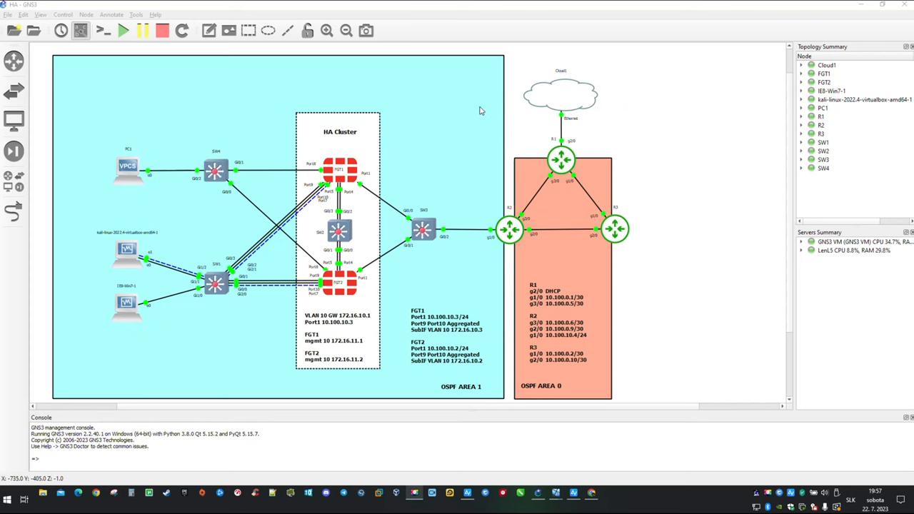
Adjust the style settings of the cyan background area in the GNS3 topology
right_click(481, 110)
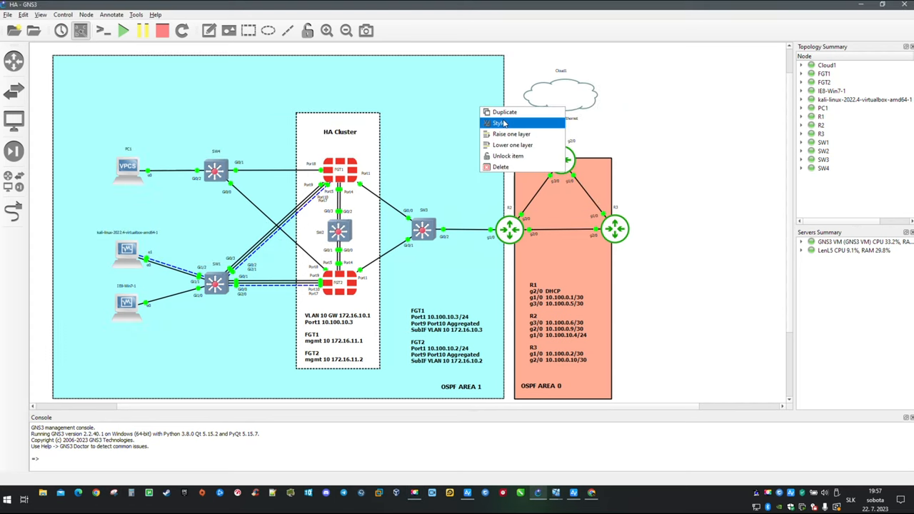
click(500, 119)
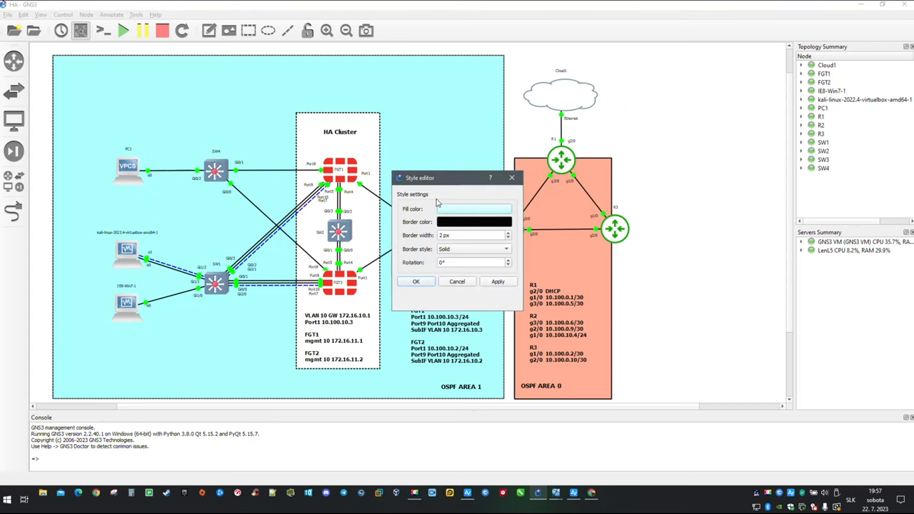
click(418, 282)
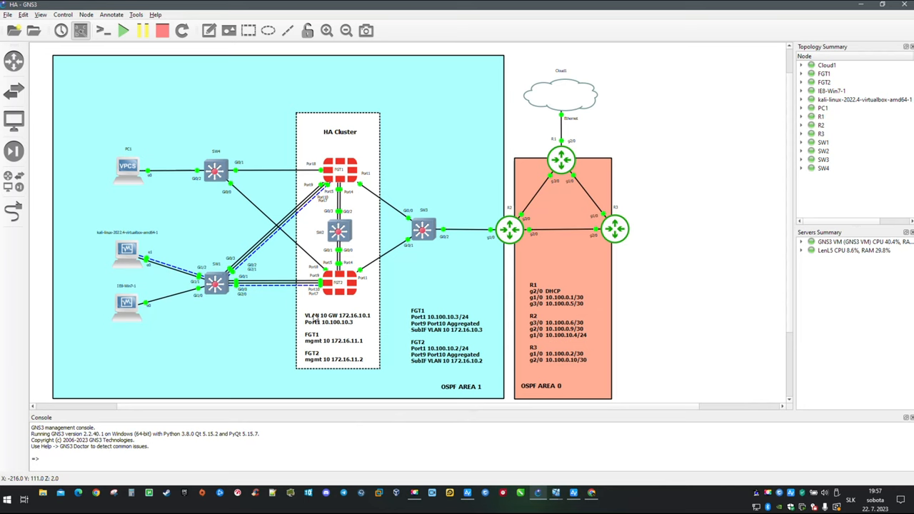
mouse_move(555, 493)
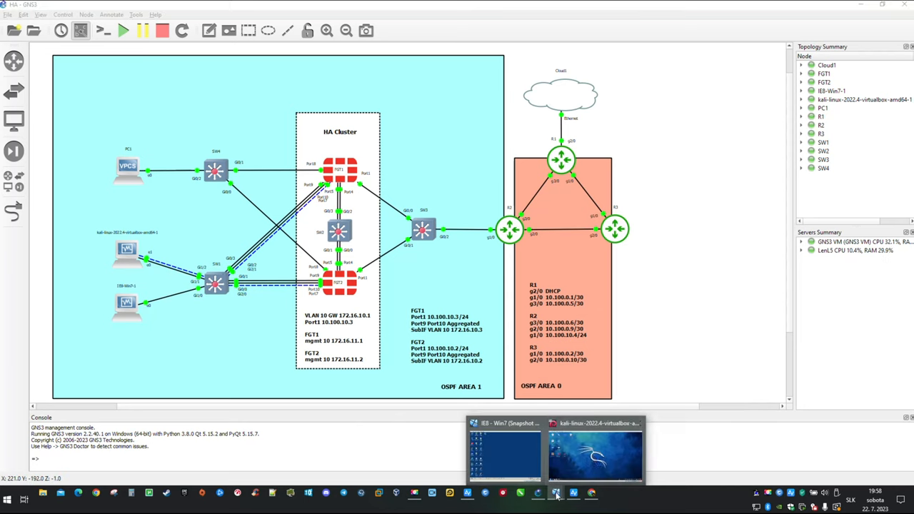
click(596, 457)
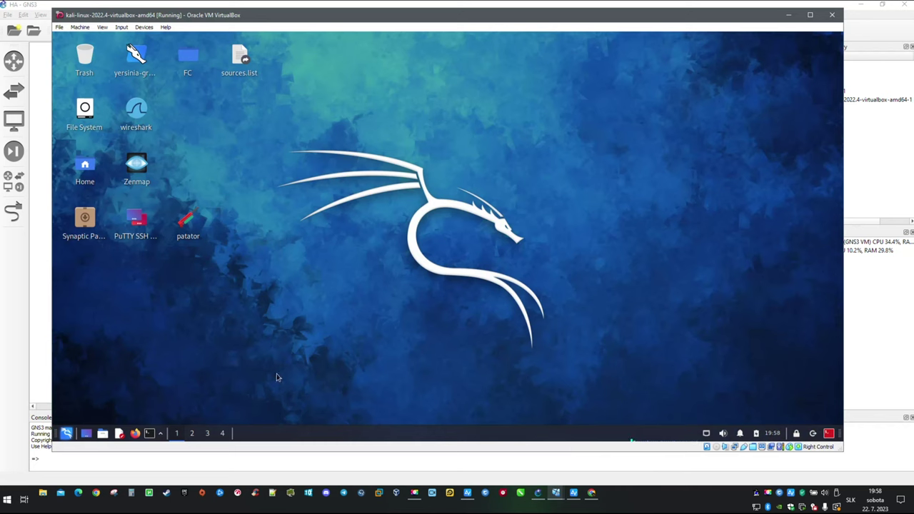
click(135, 433)
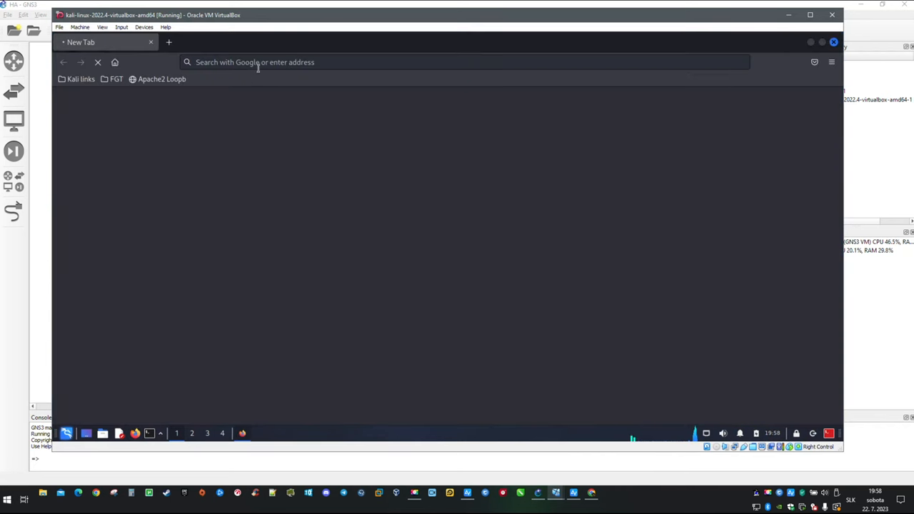
click(260, 62)
text(172.)
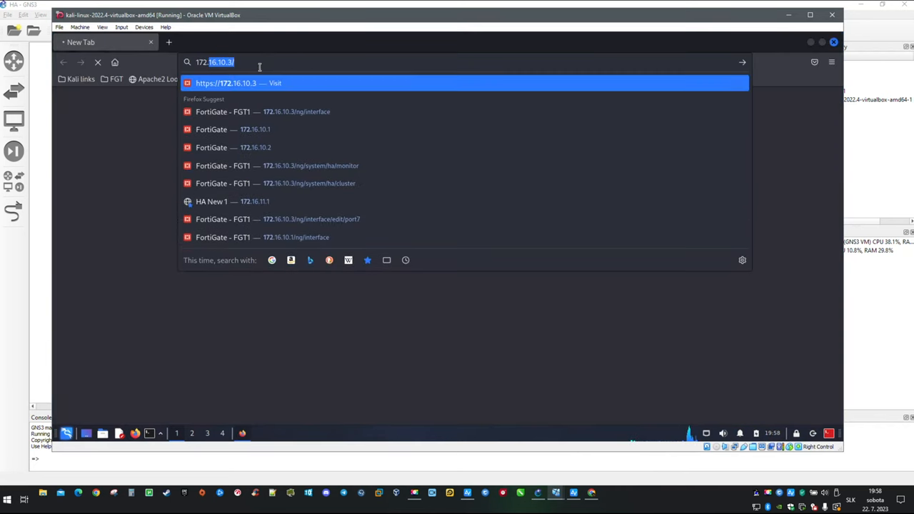
text(16.10.1)
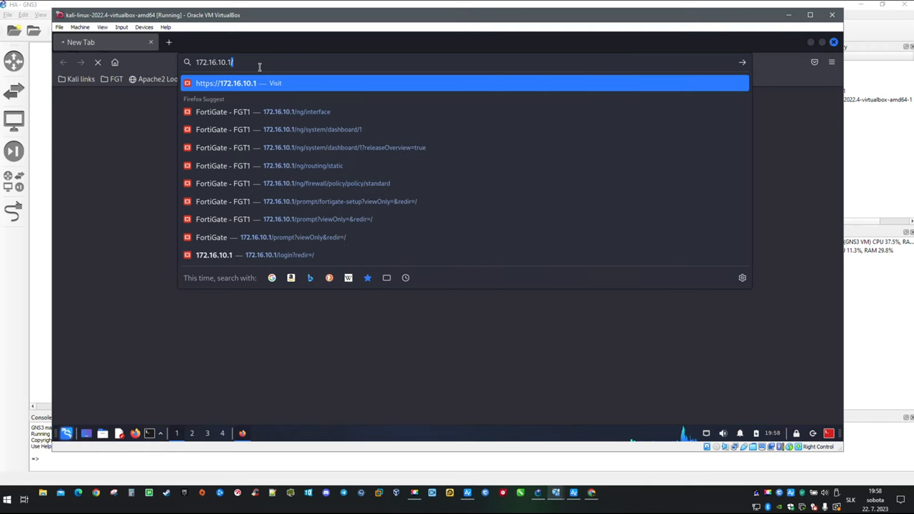
key(BackSpace)
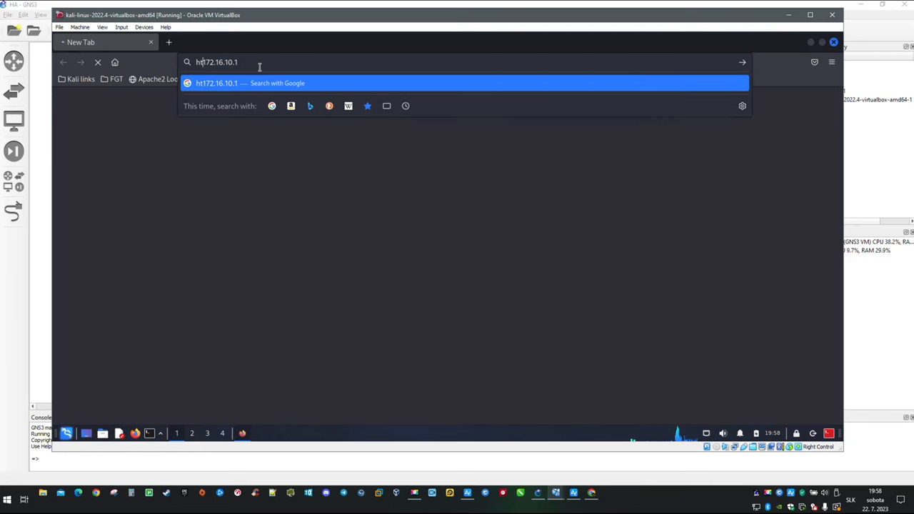
text(https://)
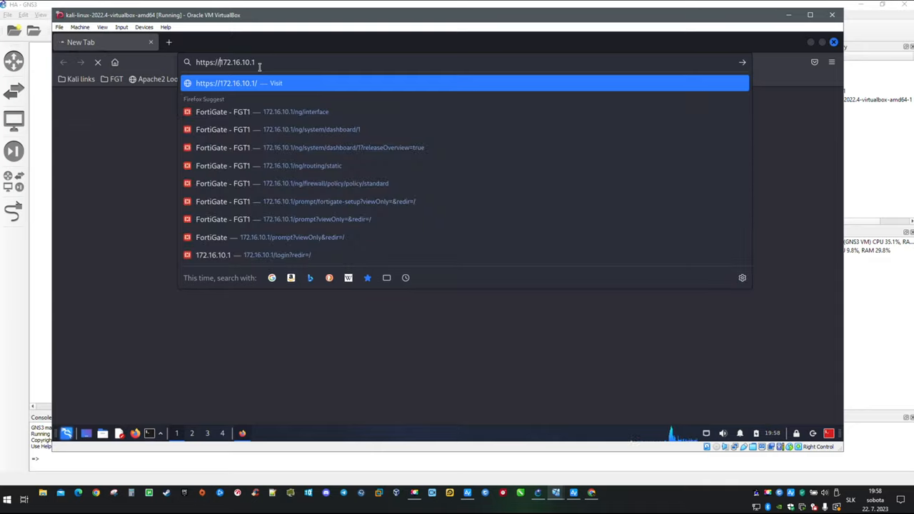
key(Return)
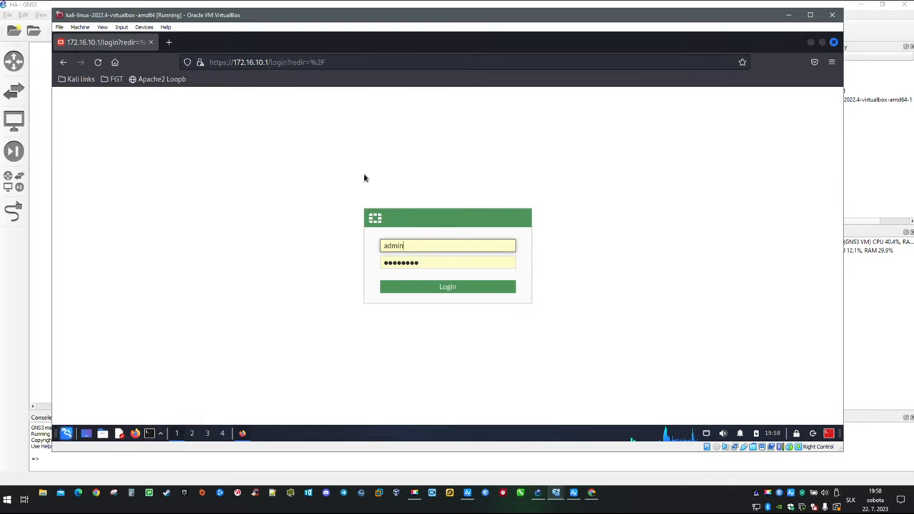
click(448, 286)
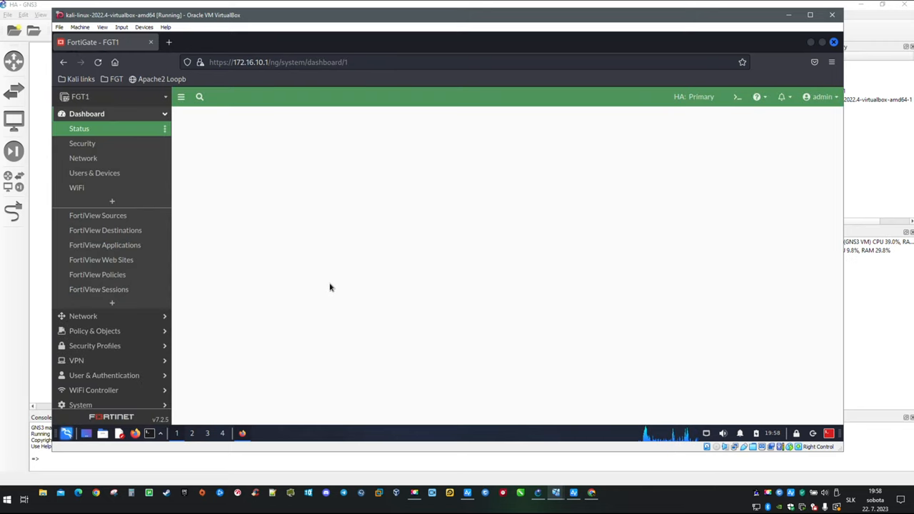
In Network > Interfaces, edit port1 and set its role to WAN
click(83, 316)
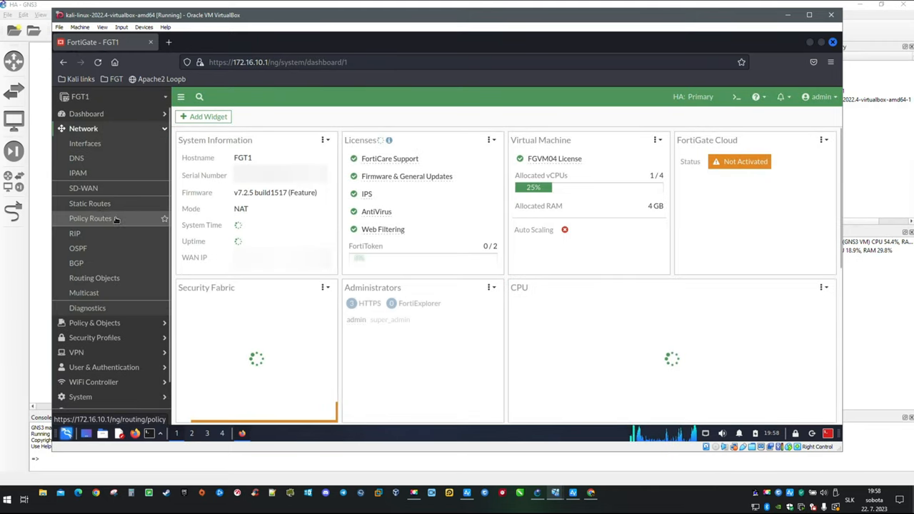
click(84, 142)
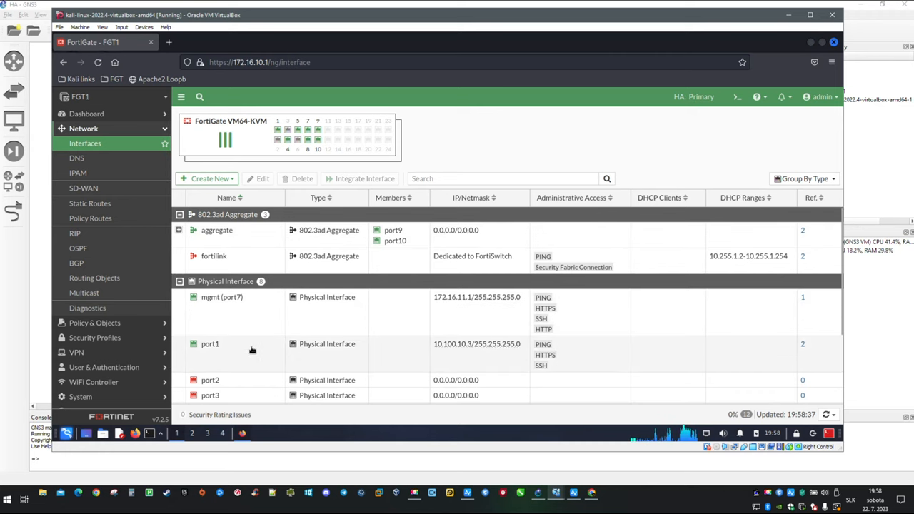
right_click(251, 350)
click(264, 372)
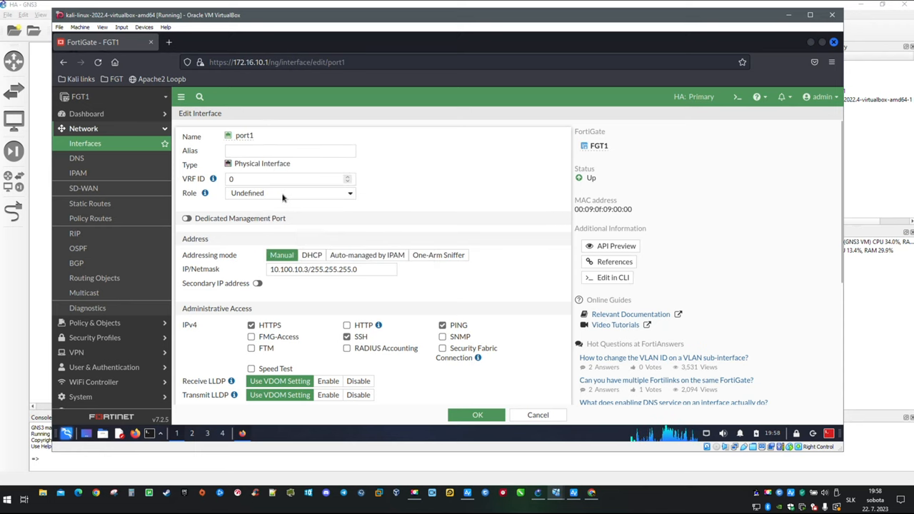
click(257, 193)
click(243, 221)
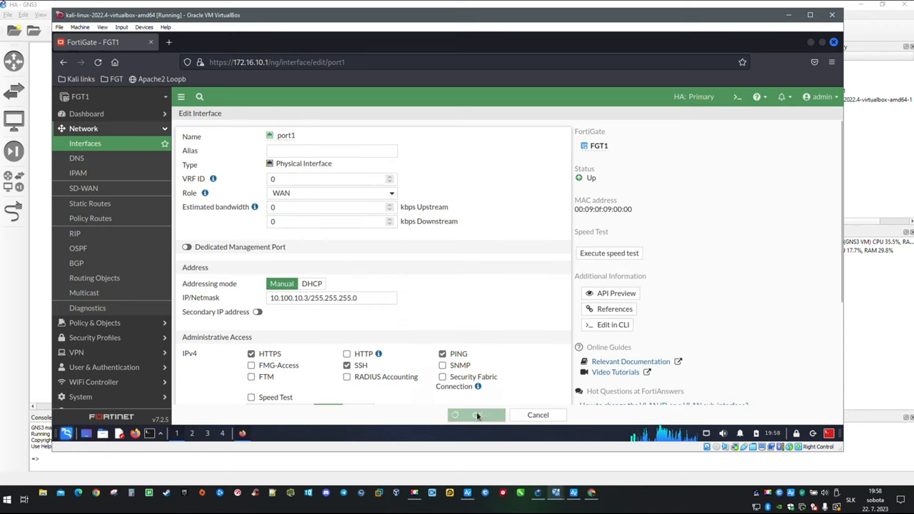
click(476, 415)
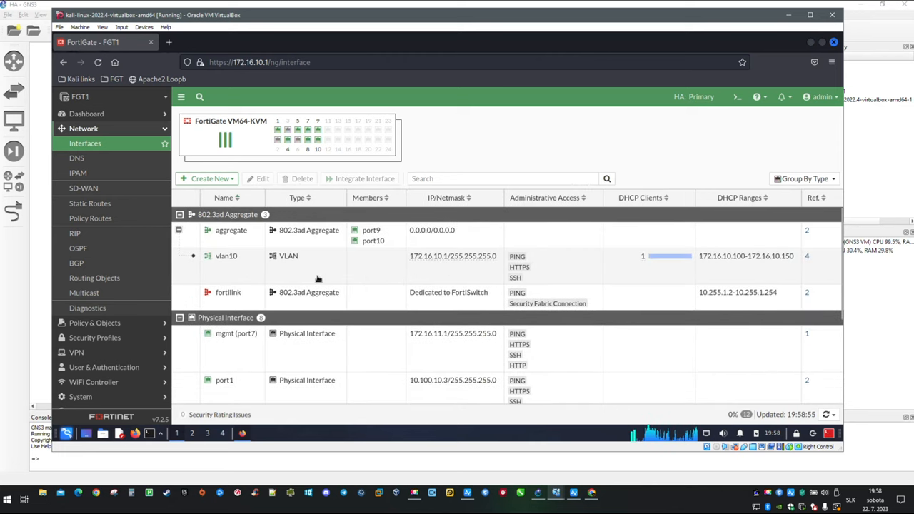
Review the vlan10 interface settings and return to the interface list
click(318, 279)
double_click(365, 278)
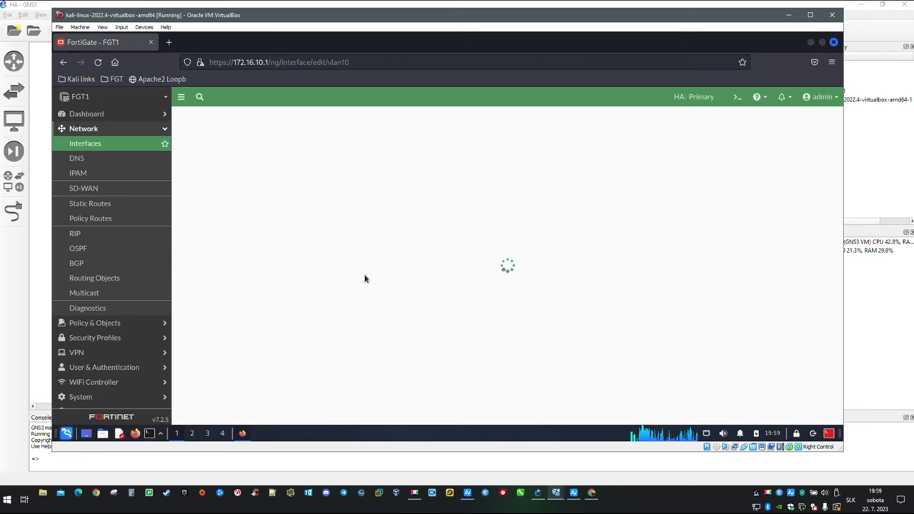
click(477, 415)
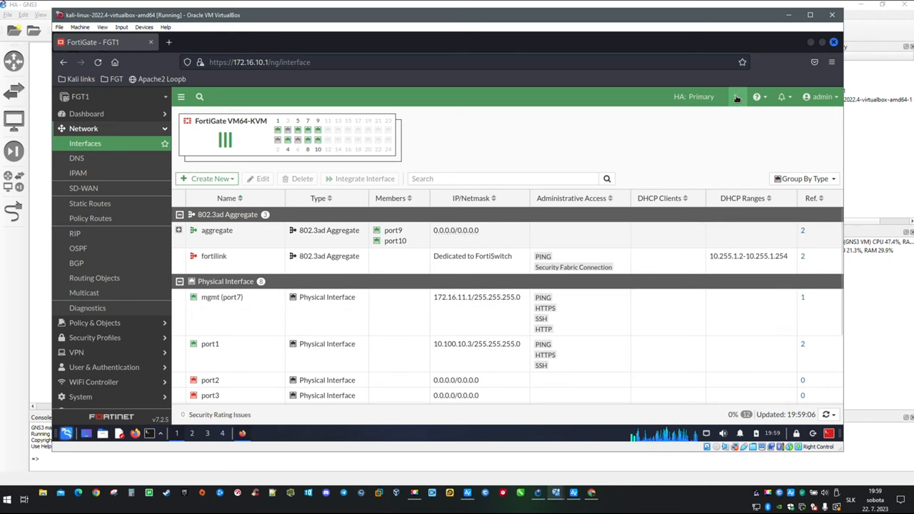
click(736, 96)
text(get r)
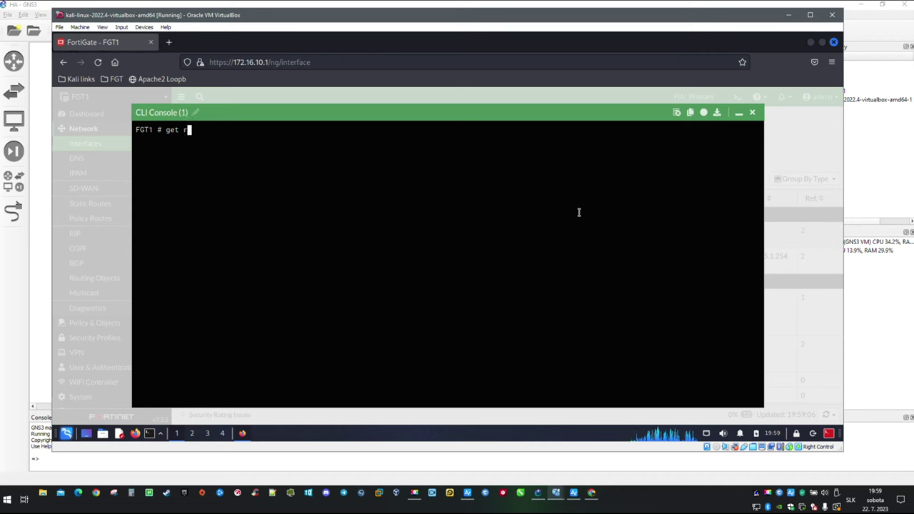
text(outer )
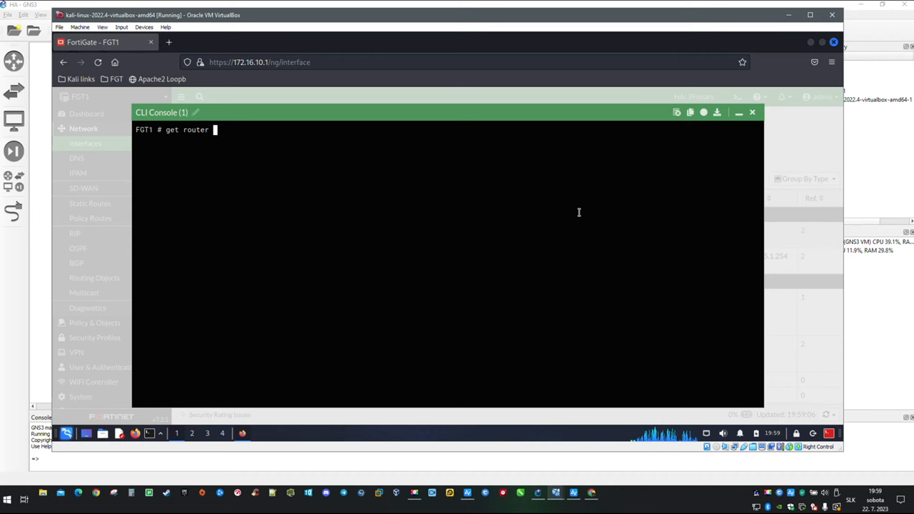
text(info)
Run 'get router info routing-table all' and highlight the OSPF default route via 10.100.10.4
key(Tab)
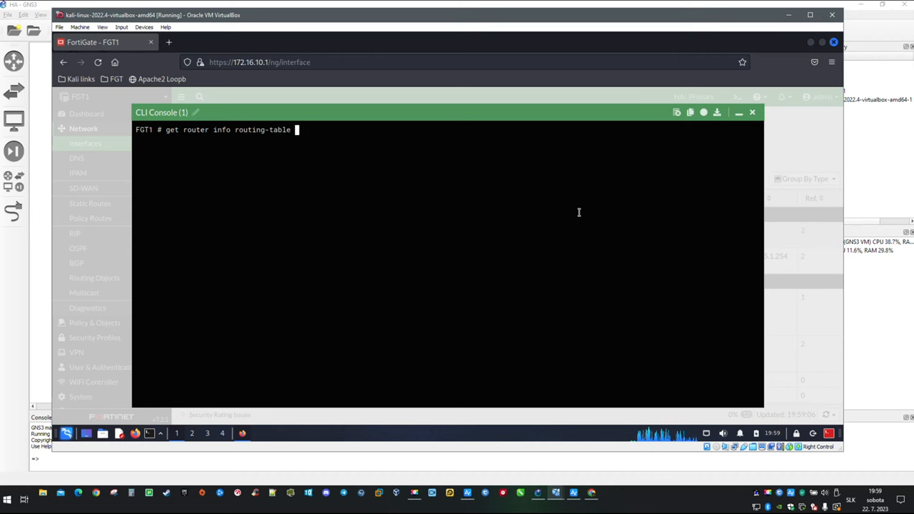
text(l)
key(Return)
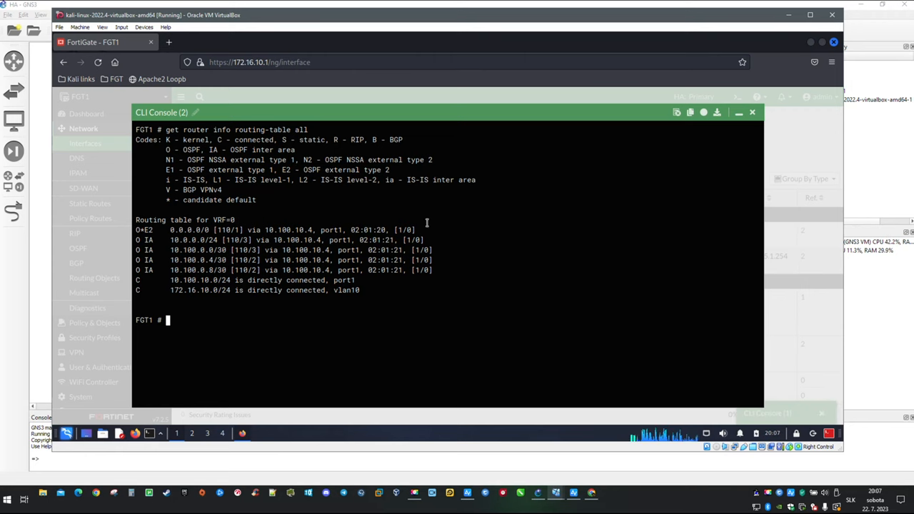
drag(424, 230, 136, 230)
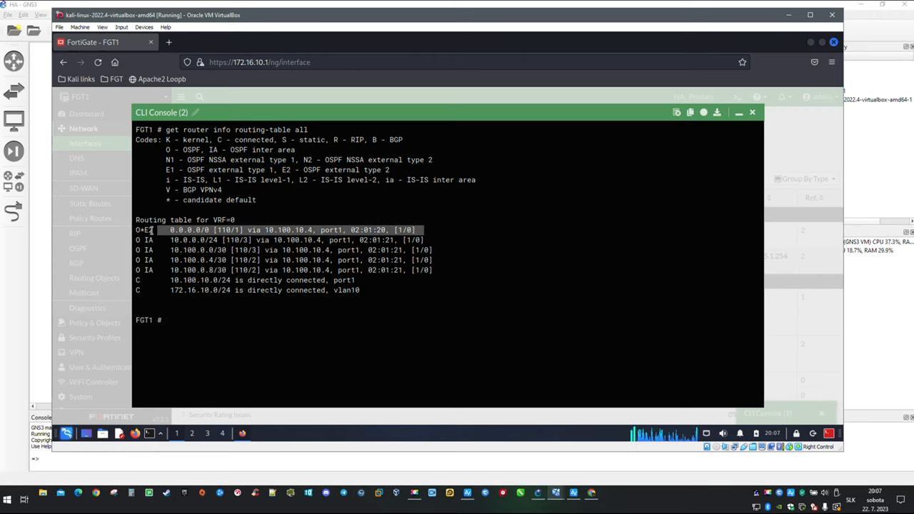
Review R1, R2, R3 and SW3 in the GNS3 topology, then return to the Kali FortiGate console
click(791, 17)
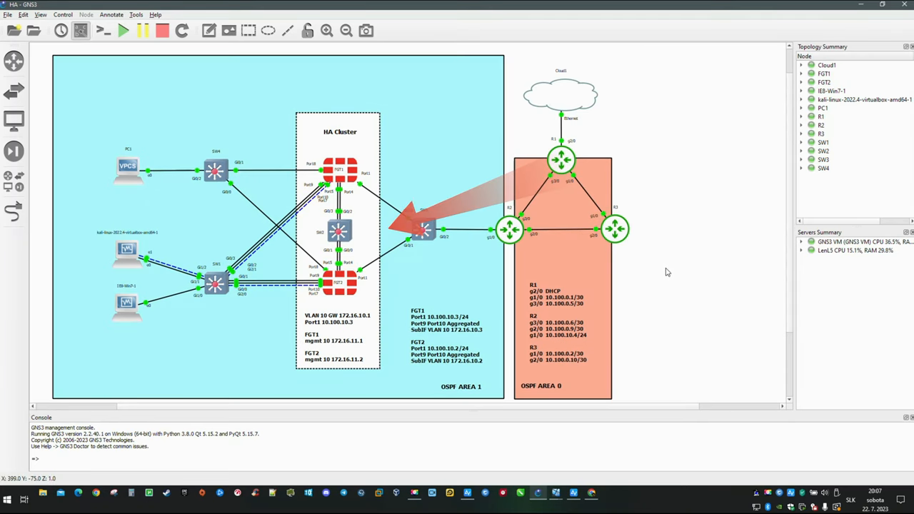
drag(671, 277, 397, 143)
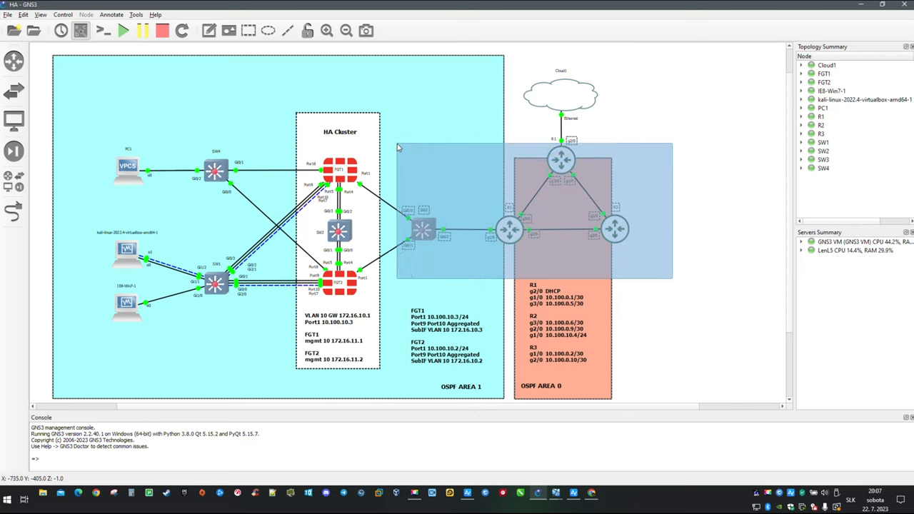
click(642, 229)
drag(671, 277, 669, 247)
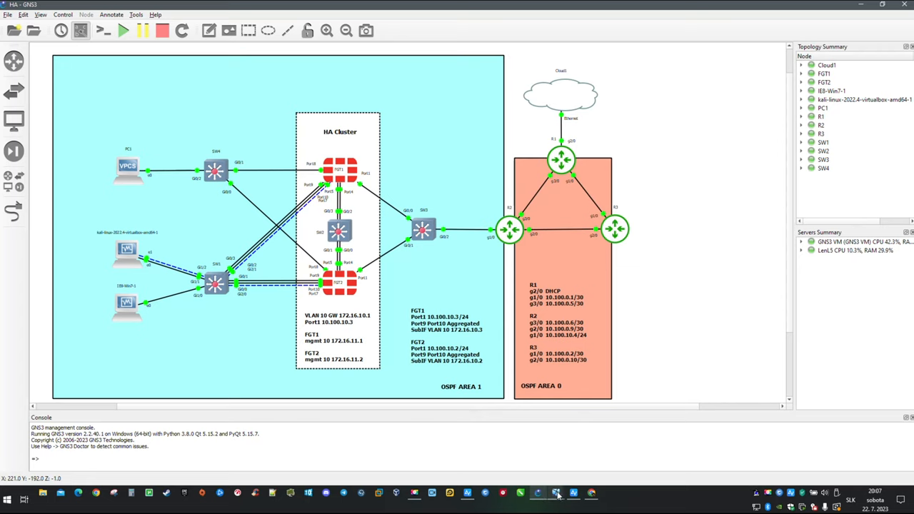
mouse_move(556, 493)
click(601, 466)
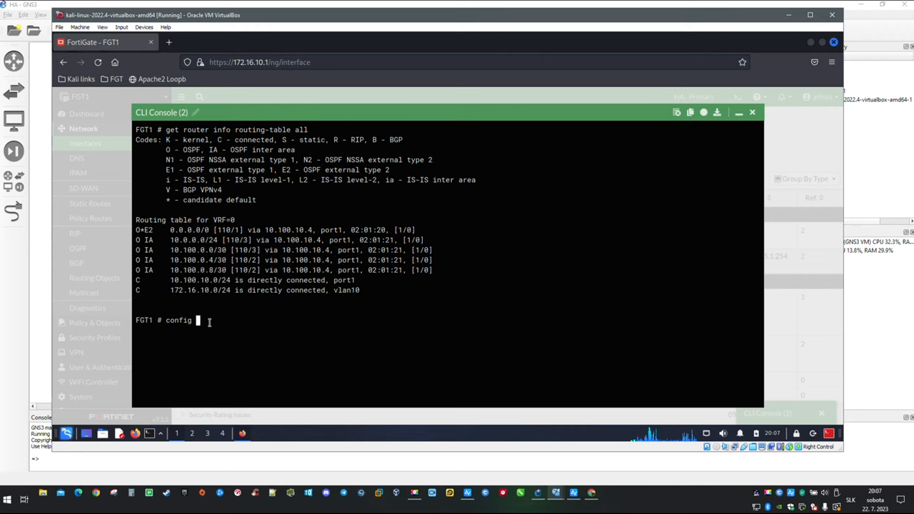
text(router static)
Configure static route 1: dst 0.0.0.0/0, device port1, gateway 10.100.10.4
key(Return)
text(edi)
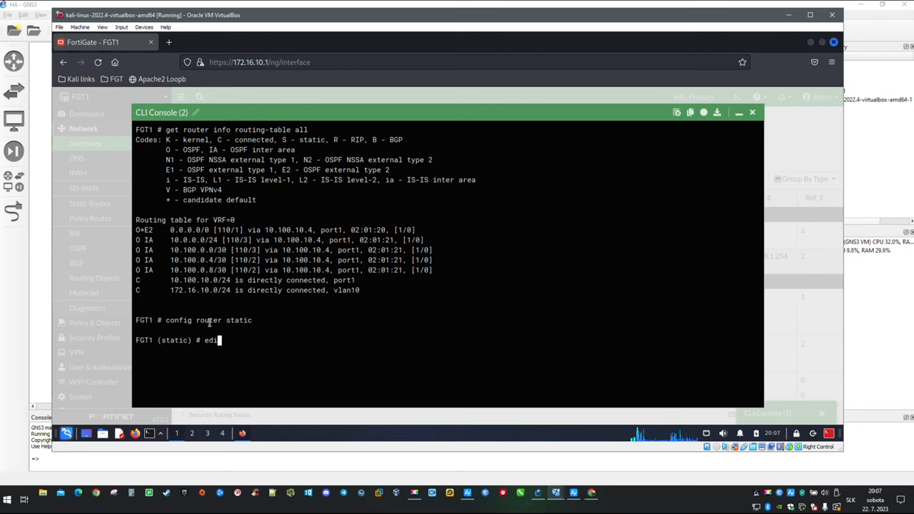
text(t 1)
key(Return)
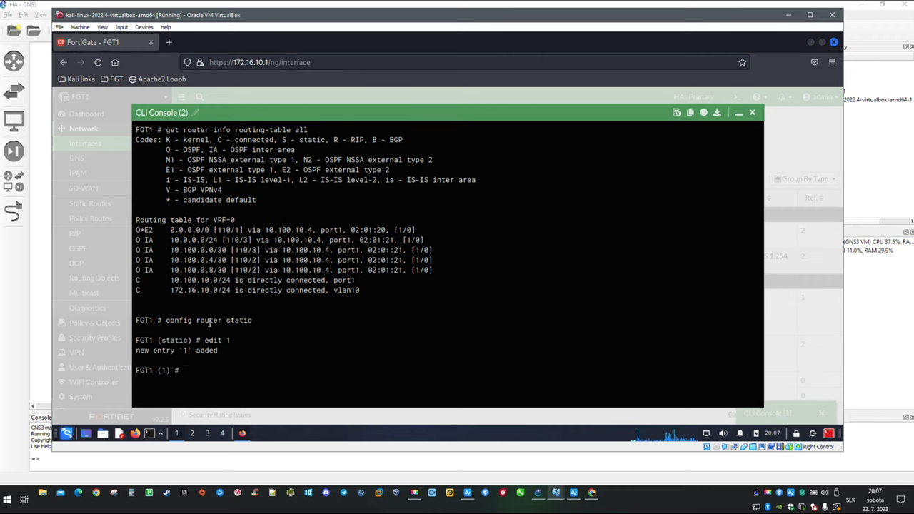
text(set d)
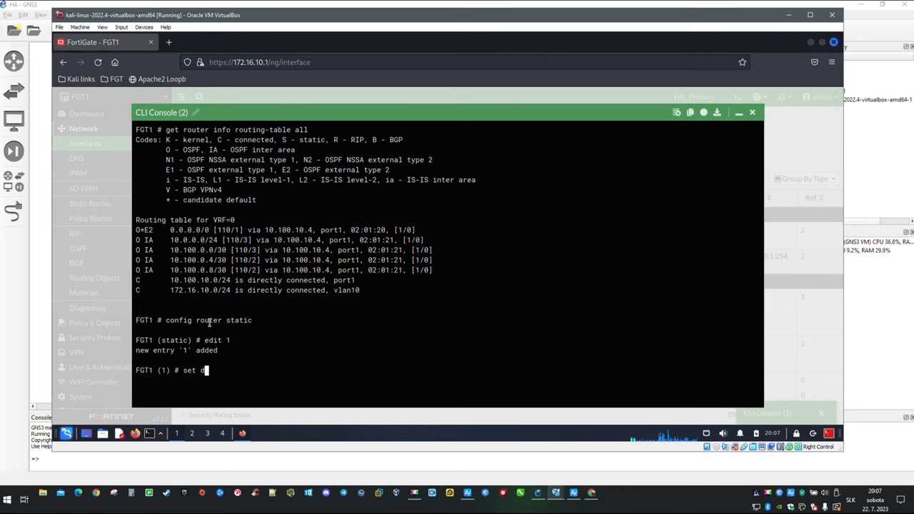
text(s)
text( ?)
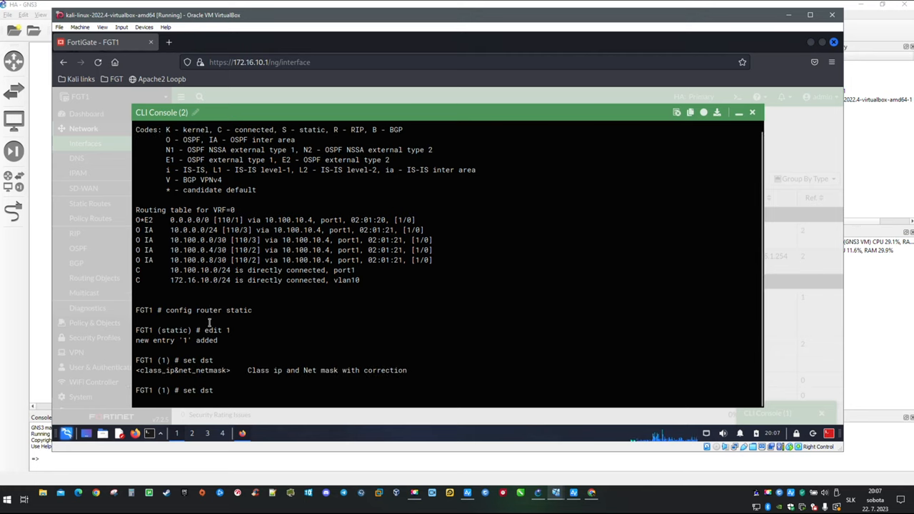
text(0.0.0.0/0)
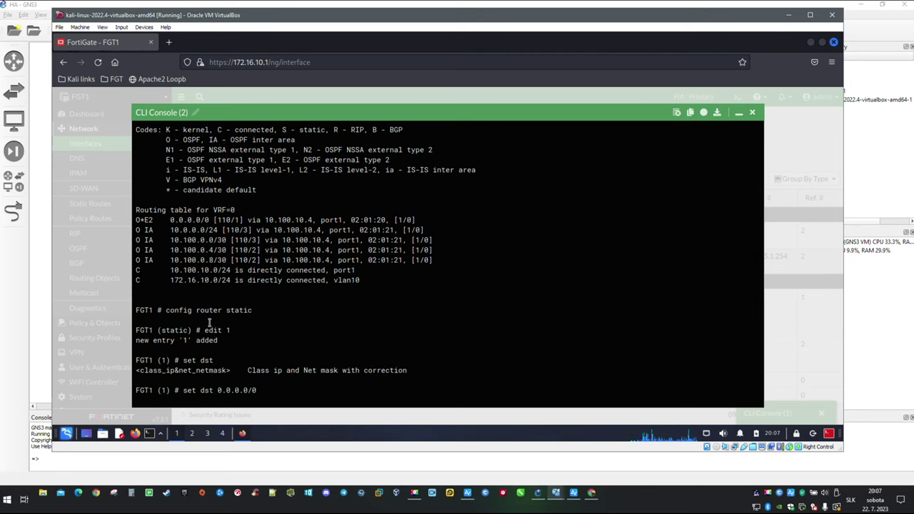
key(Return)
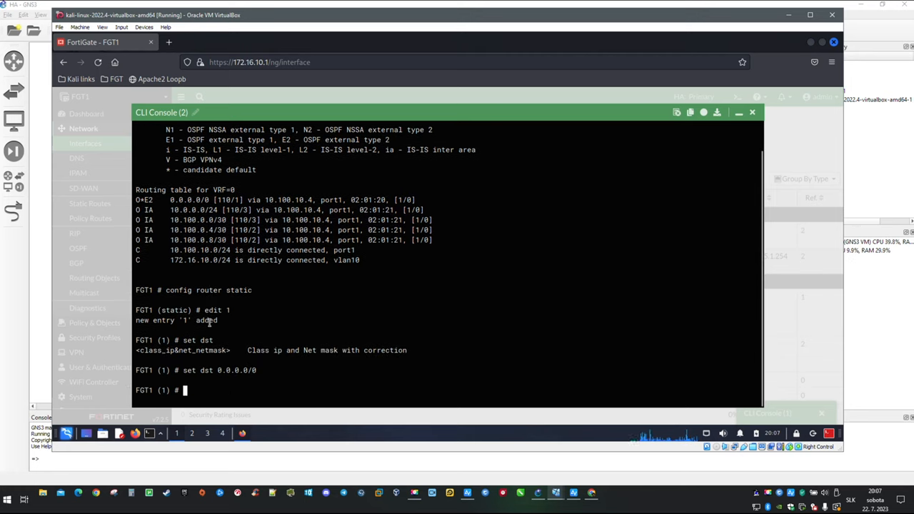
text(set de)
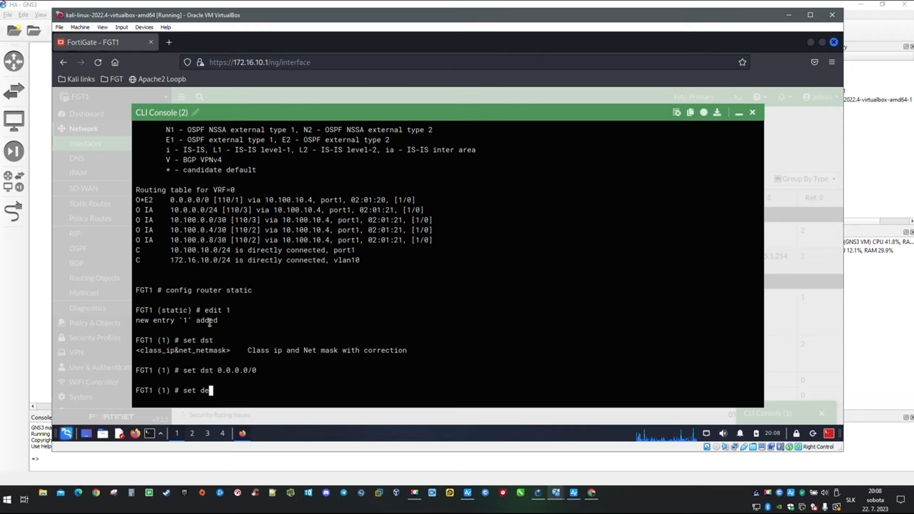
text(vice port1)
key(Return)
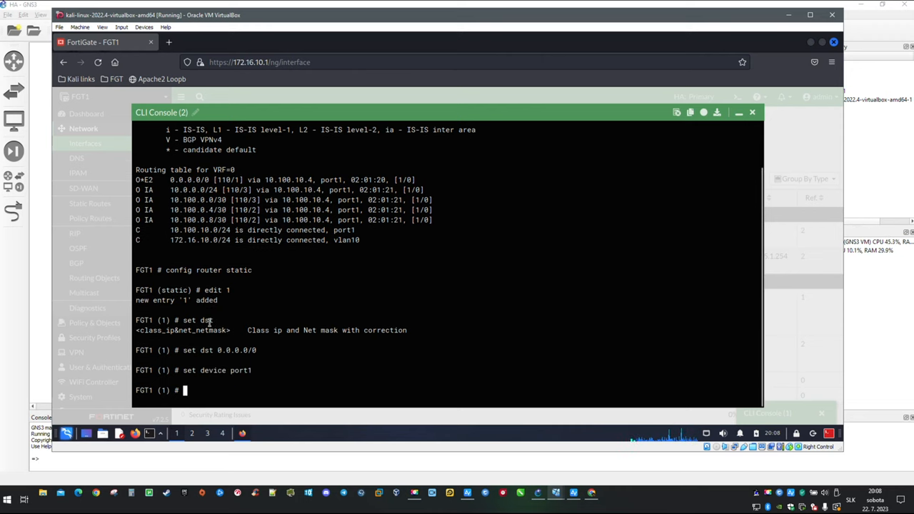
text(set ga)
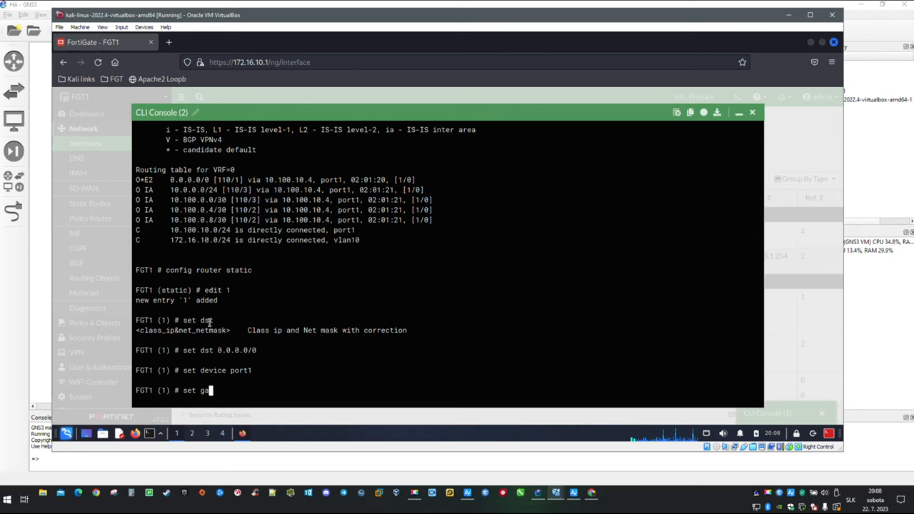
text(teway )
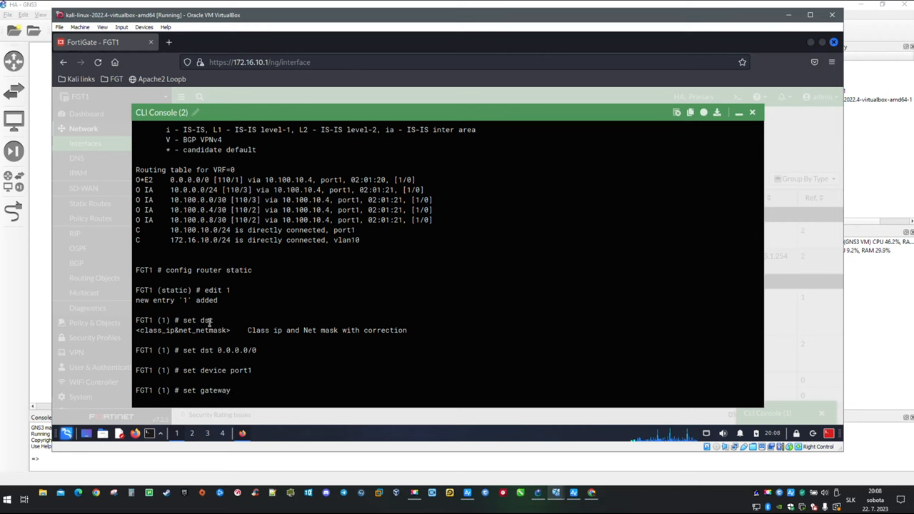
text(10.100.10.4)
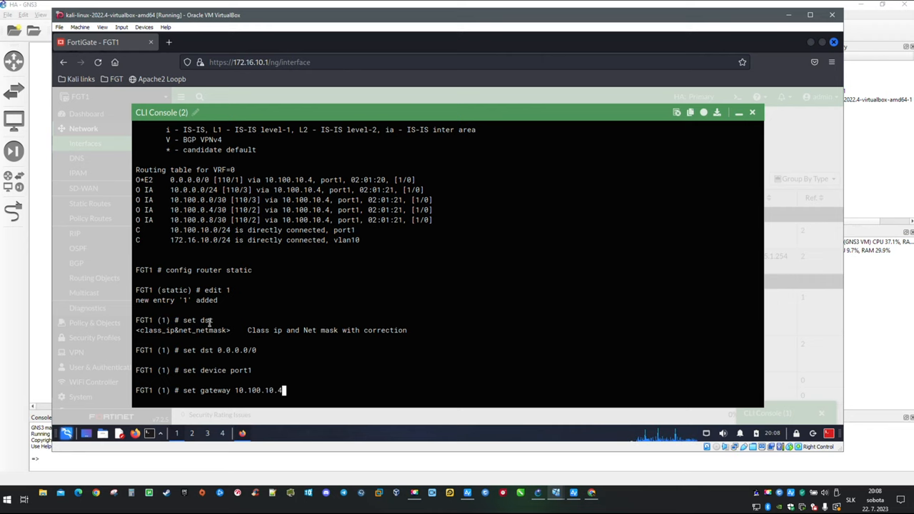
key(Return)
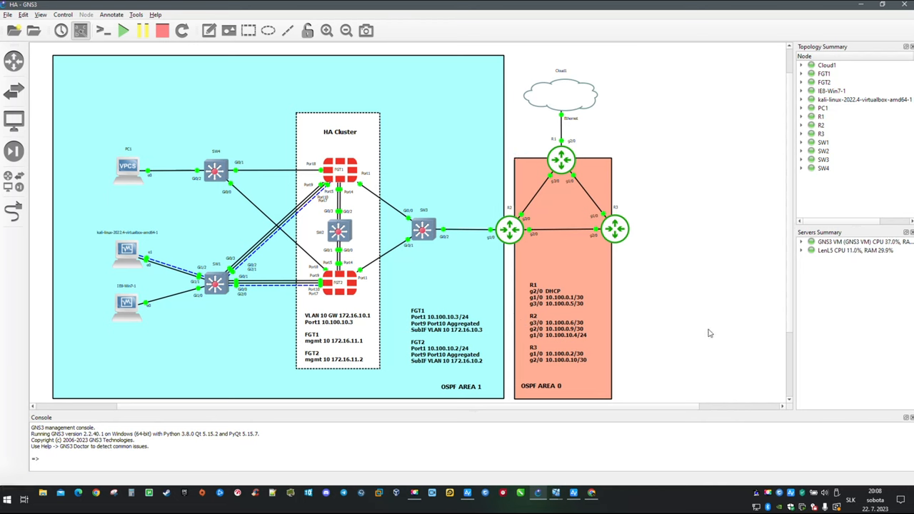
click(555, 492)
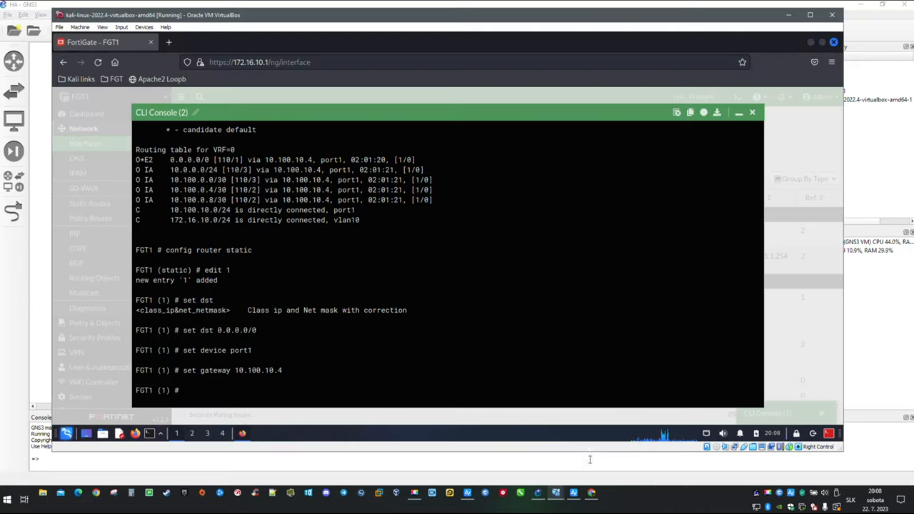
text(next)
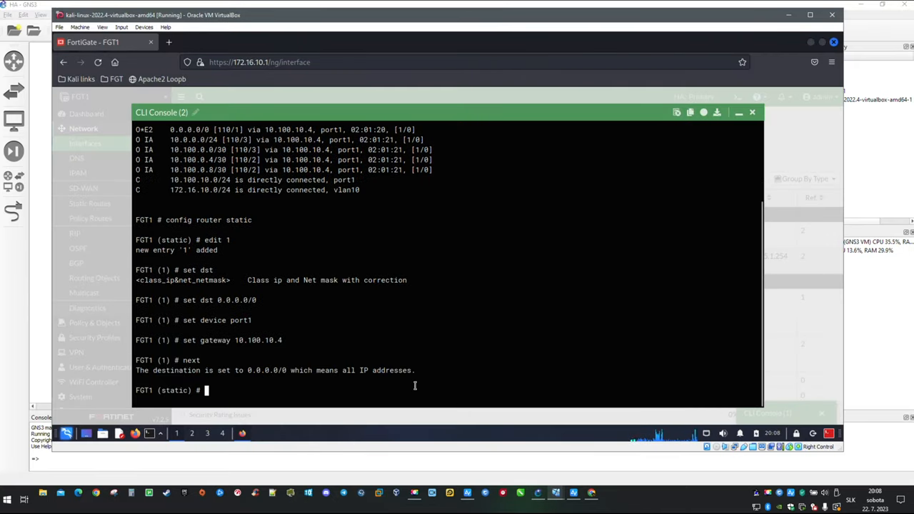
text(end)
End the route config, list the routing table and highlight the S* 0.0.0.0/0 default route
key(Return)
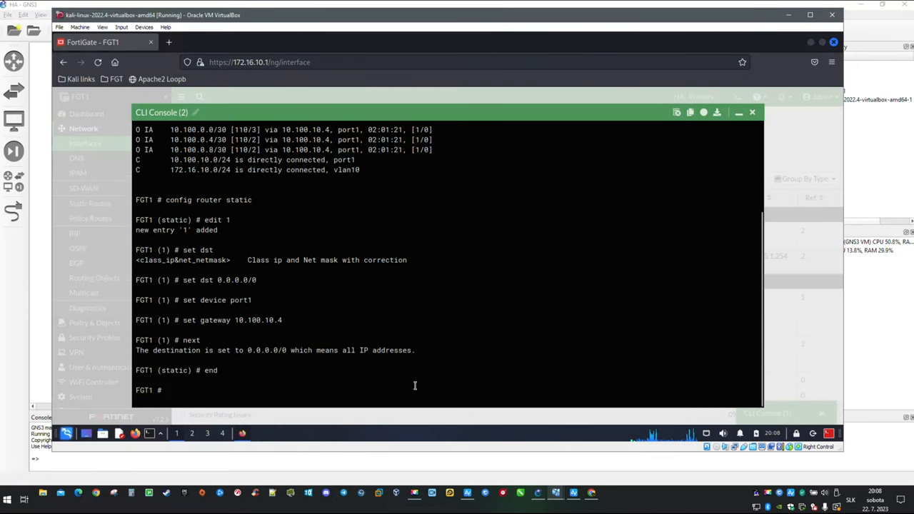
text(get router info)
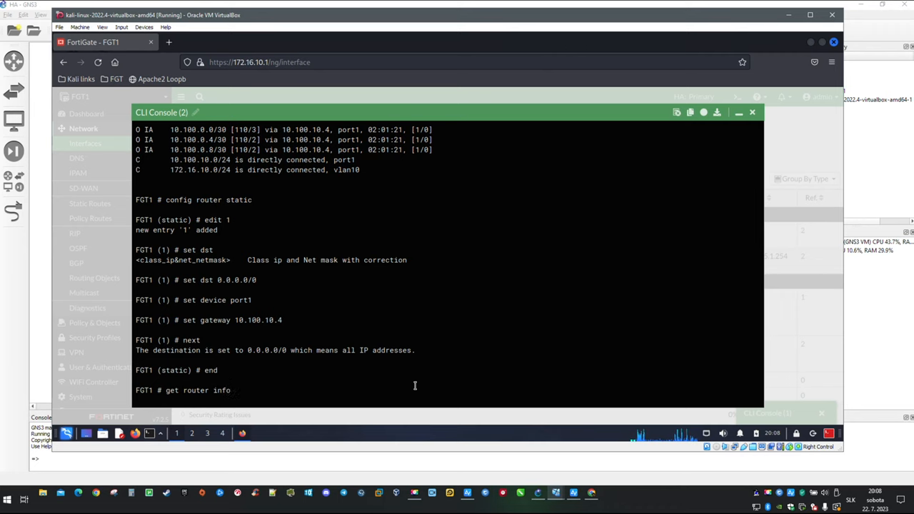
text( routing-table all)
key(Return)
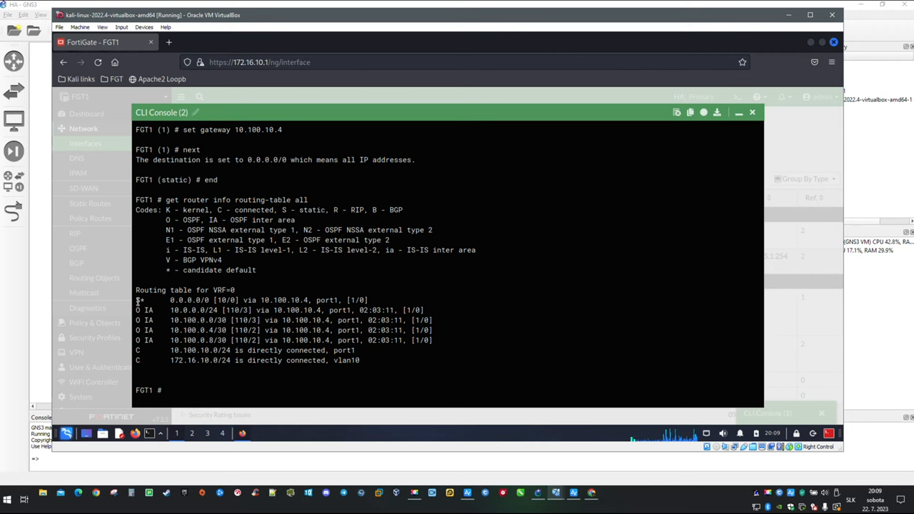
drag(149, 300, 351, 299)
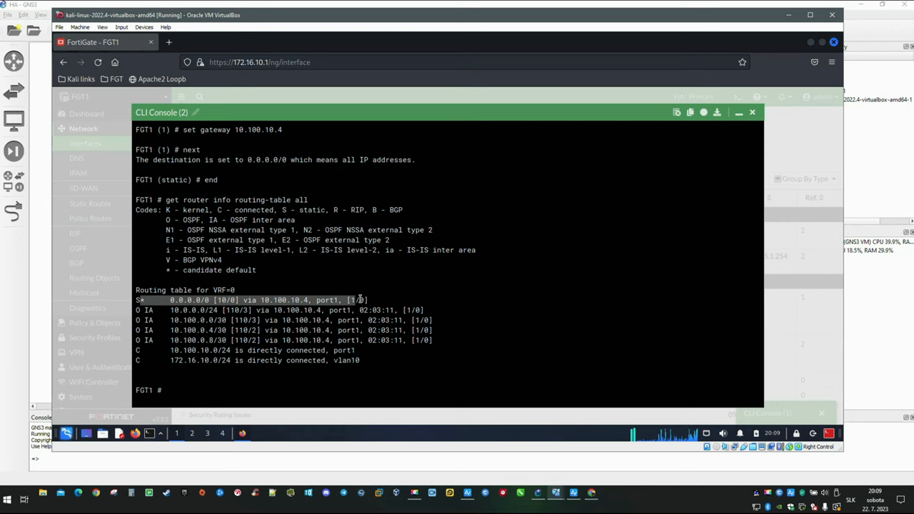
Run 'get router info routing-table database' in the FGT1 console
click(491, 366)
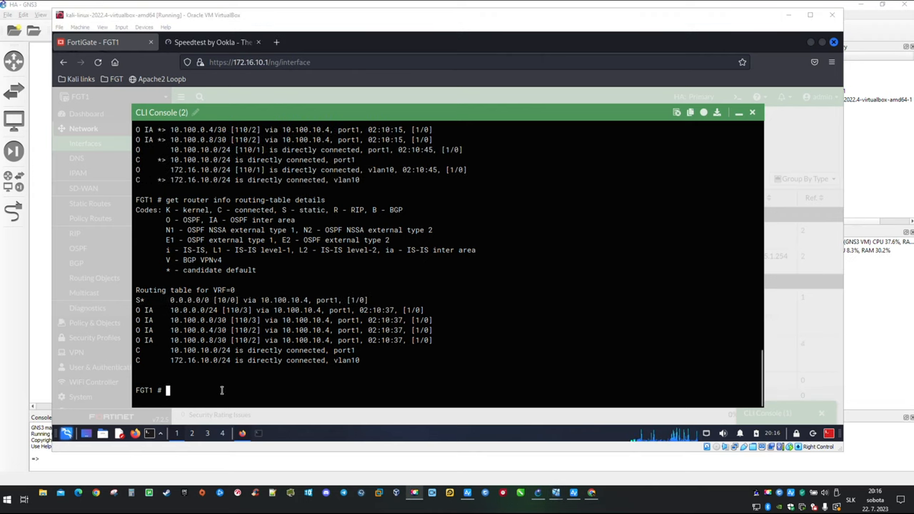
click(222, 389)
text(get route)
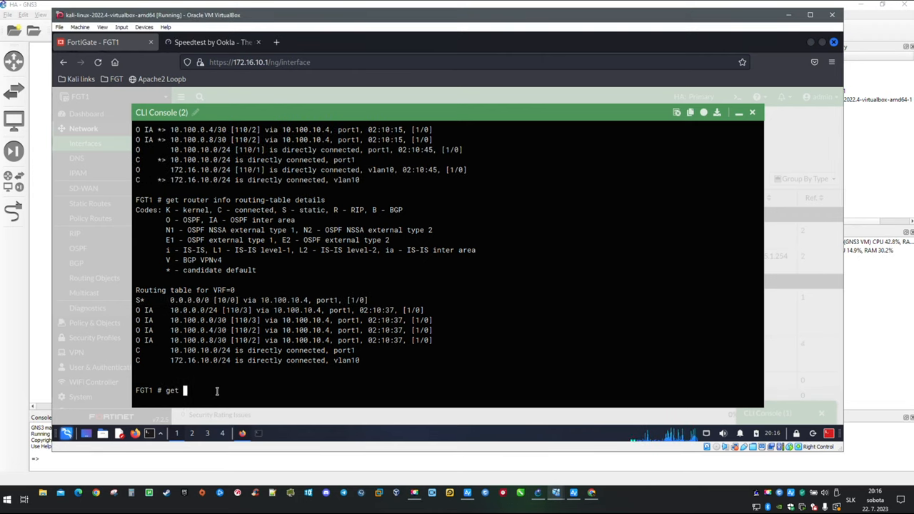
text(r )
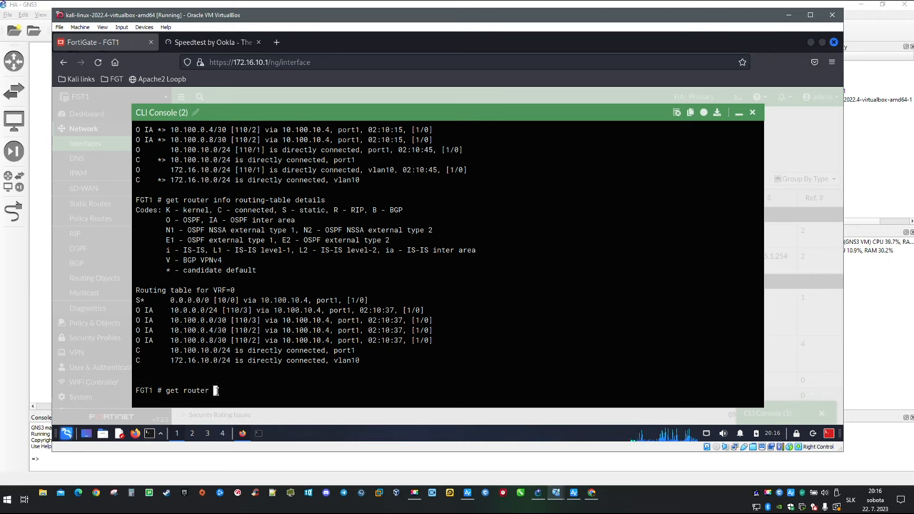
text(infor)
key(BackSpace)
key(BackSpace)
key(BackSpace)
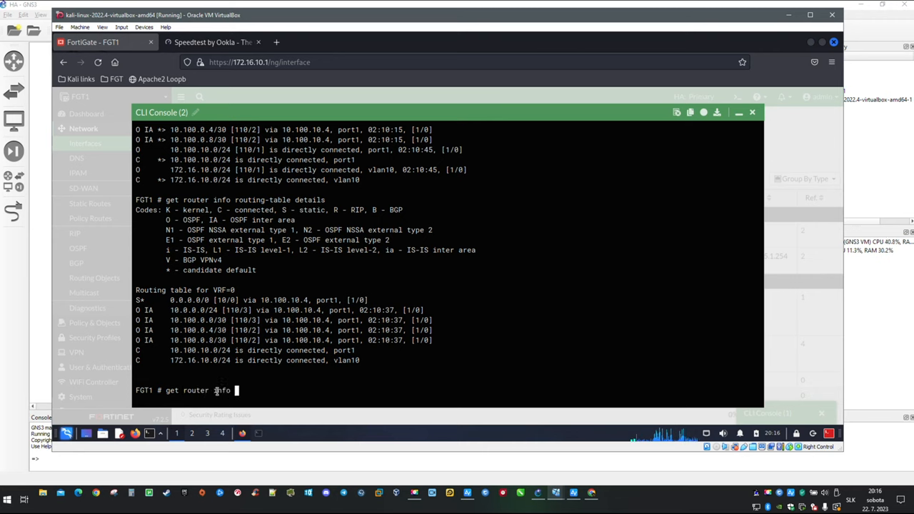
text(rou)
key(Tab)
text(da)
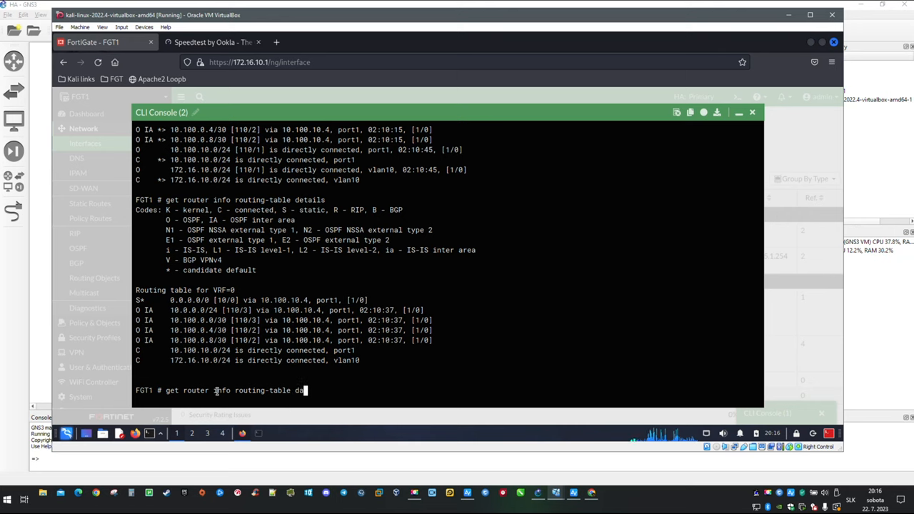
key(Tab)
key(Return)
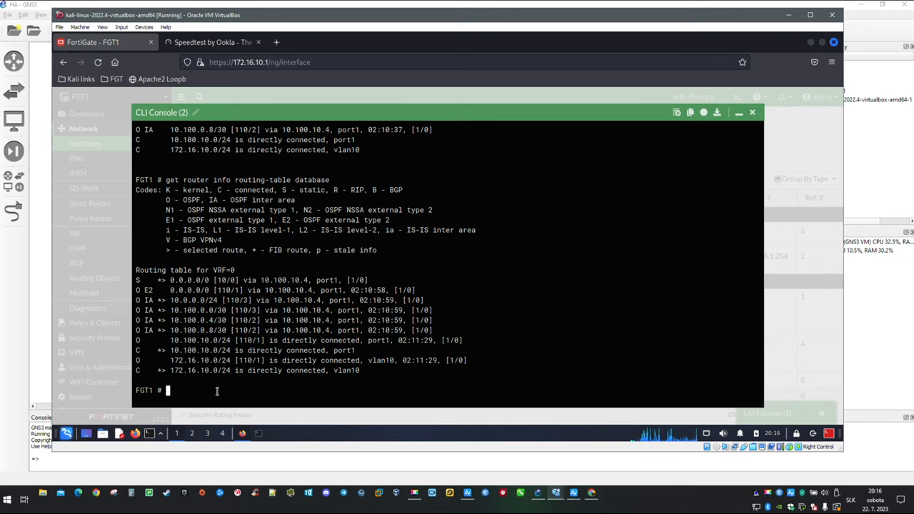
Point out the OSPF E2 default entry and the selected marker on the static route
drag(421, 291, 170, 291)
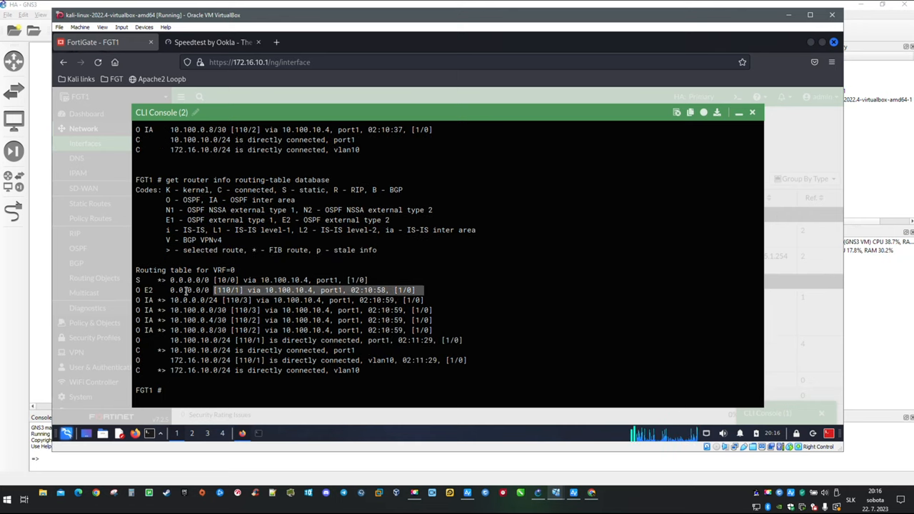
click(461, 284)
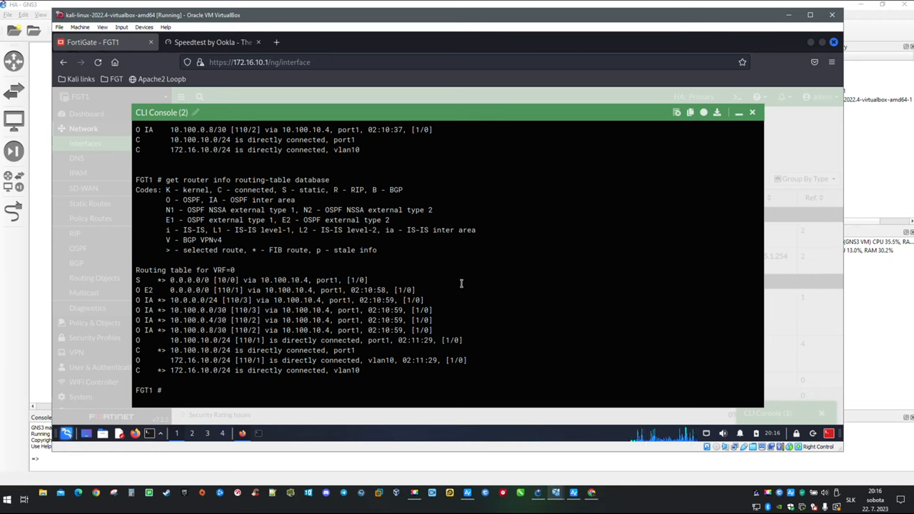
double_click(162, 279)
click(489, 285)
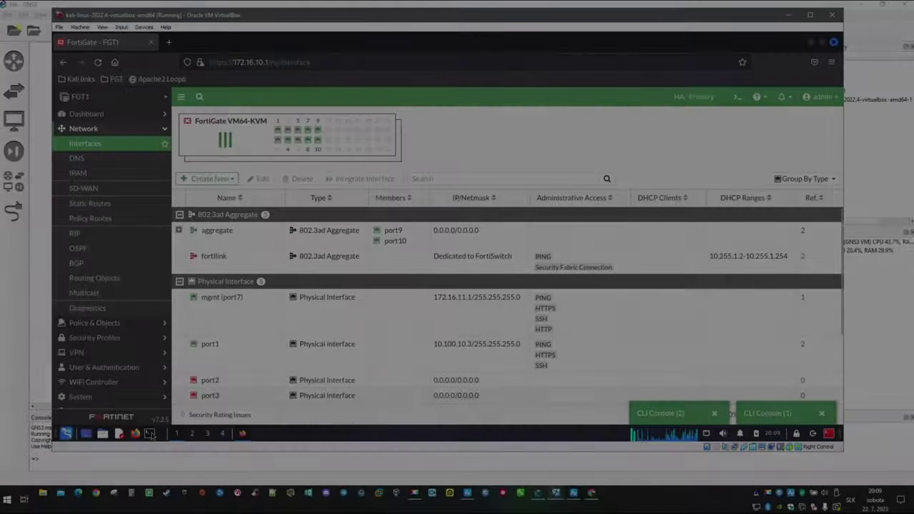
In a Kali terminal, recall and run 'ping 8.8.8.8' to test internet reachability
click(150, 433)
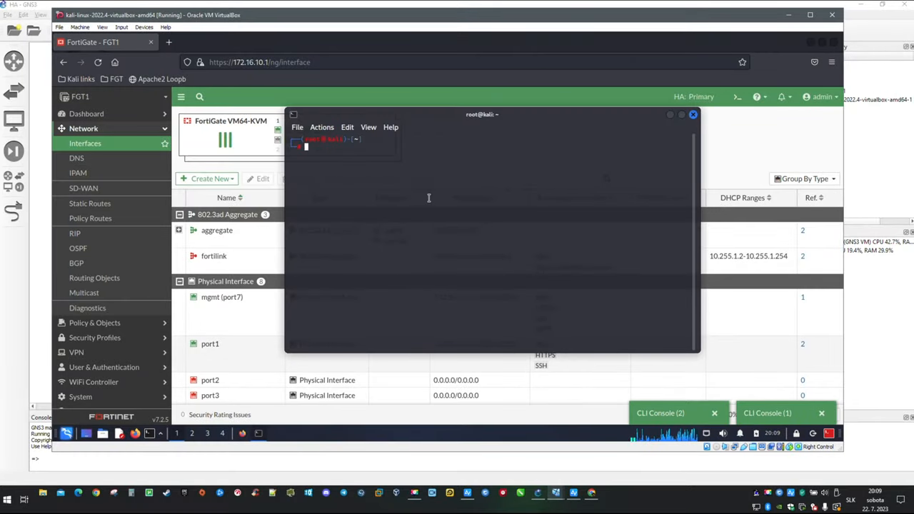
key(Up)
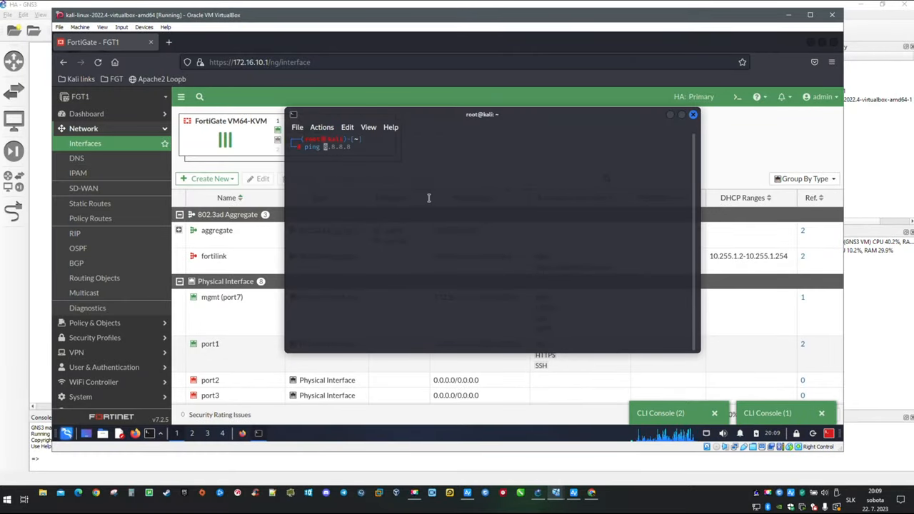
text(8)
key(Return)
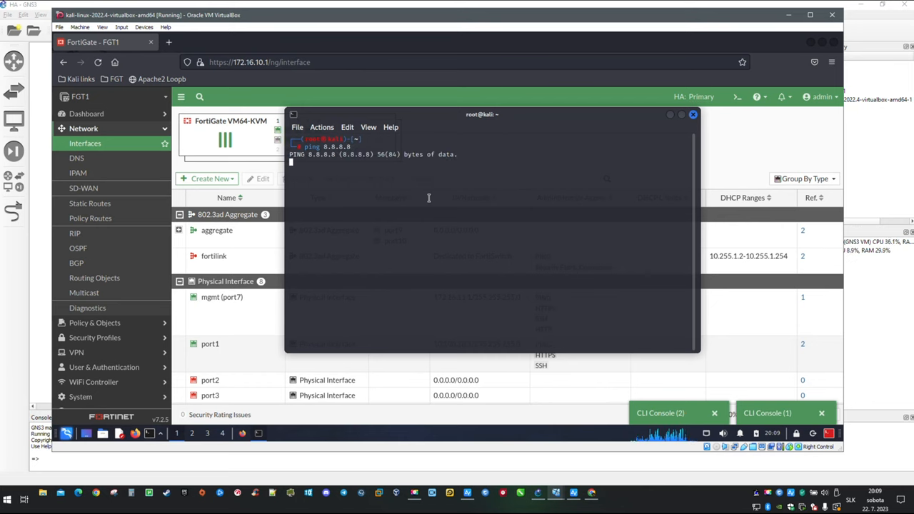
click(169, 43)
click(231, 62)
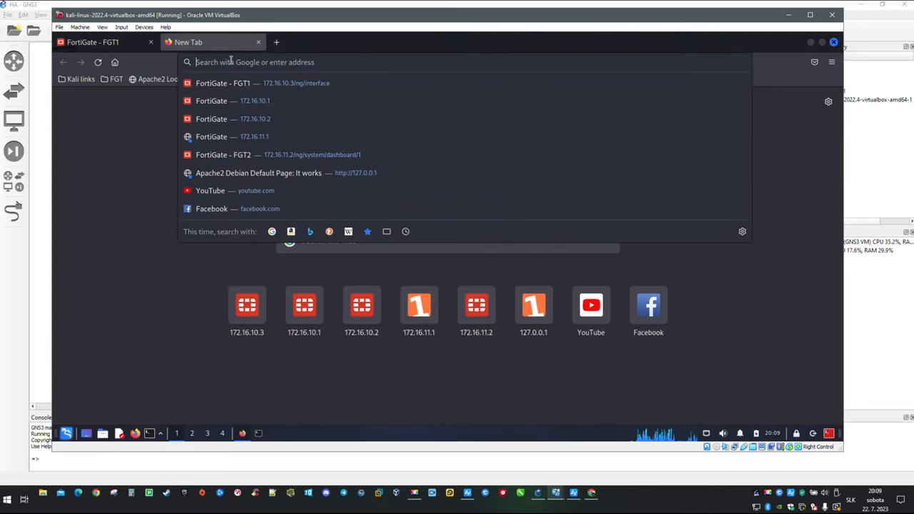
text(www.googl)
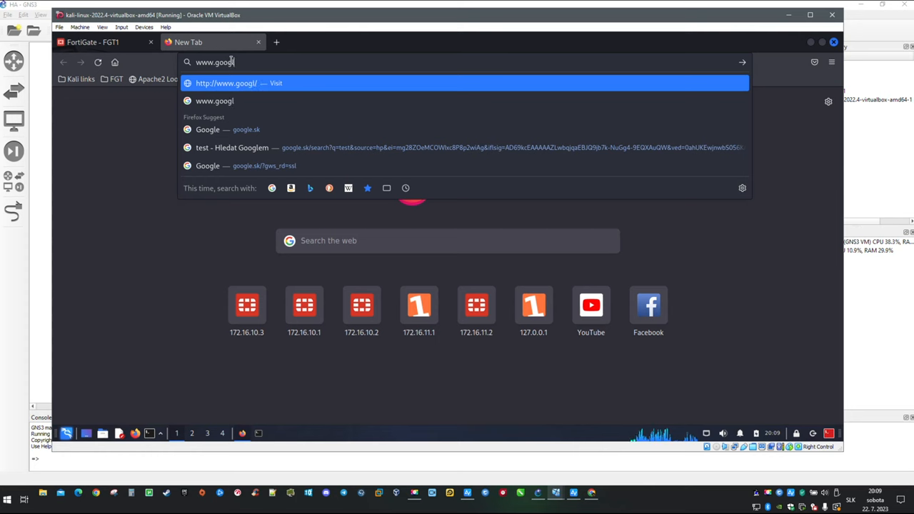
text(e.sk)
key(Return)
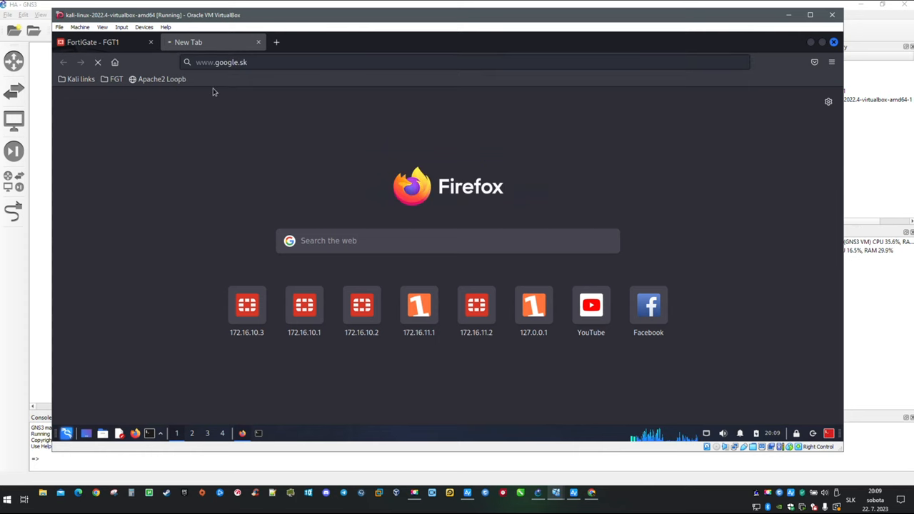
click(100, 42)
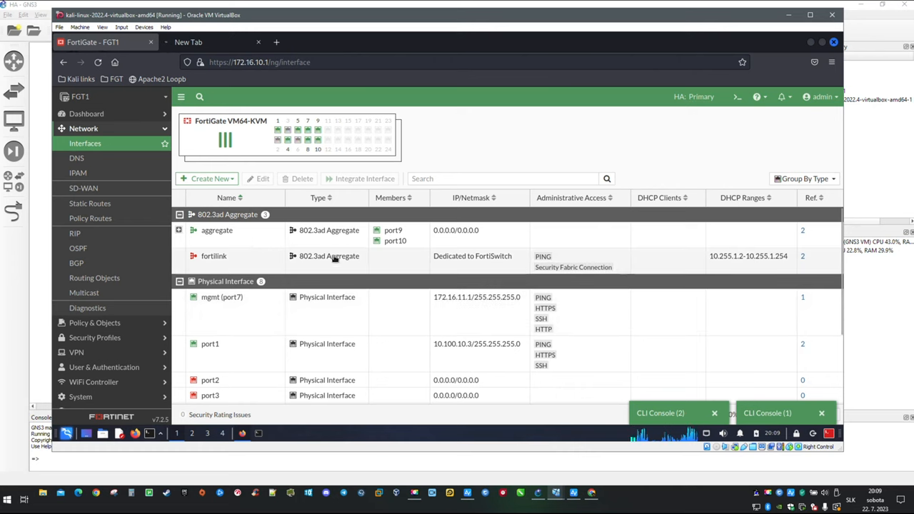
Start a new firewall policy named Internet from incoming vlan10 to outgoing port1
click(113, 326)
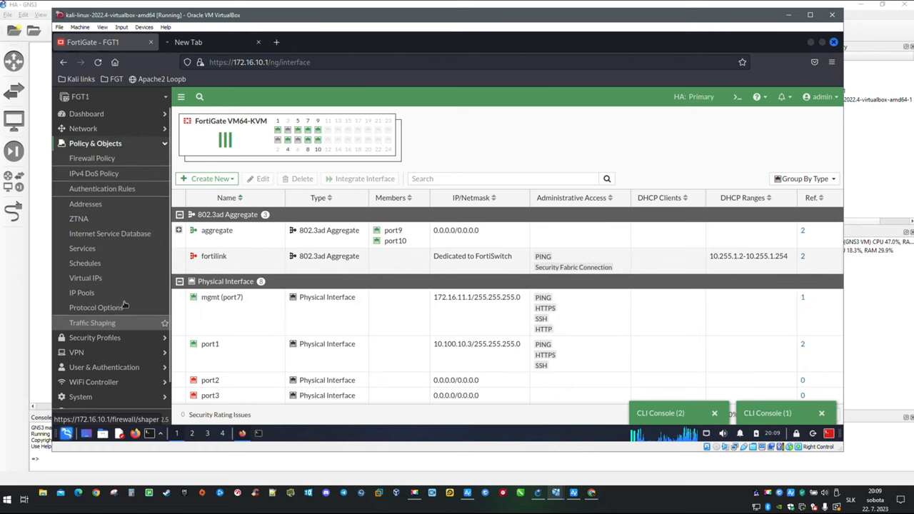
click(91, 157)
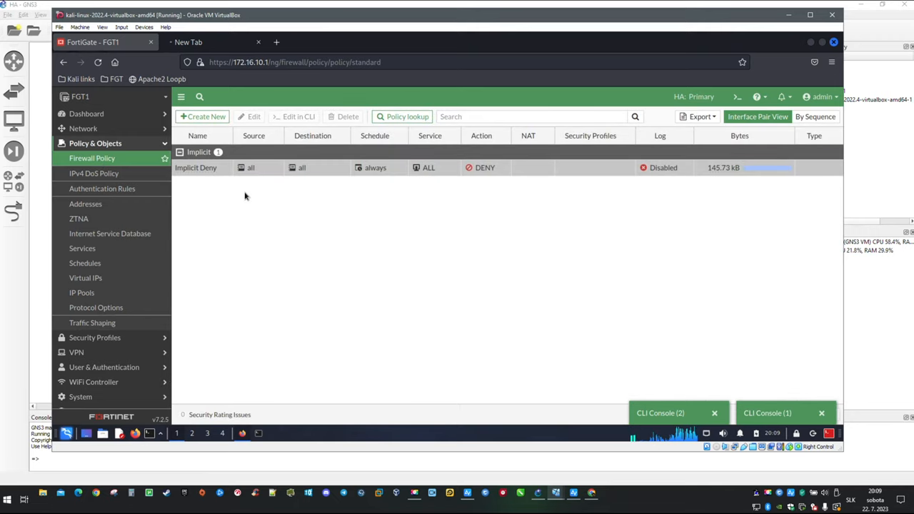
click(204, 116)
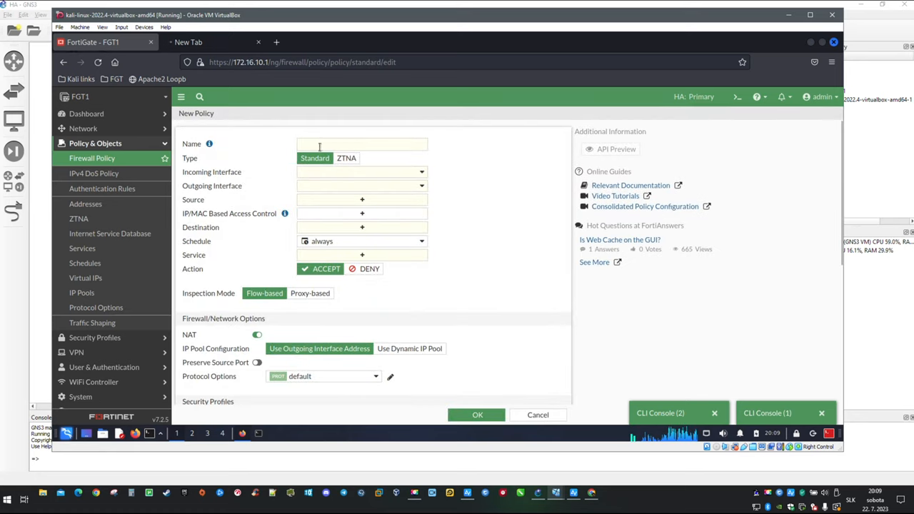
click(330, 143)
text(Internet)
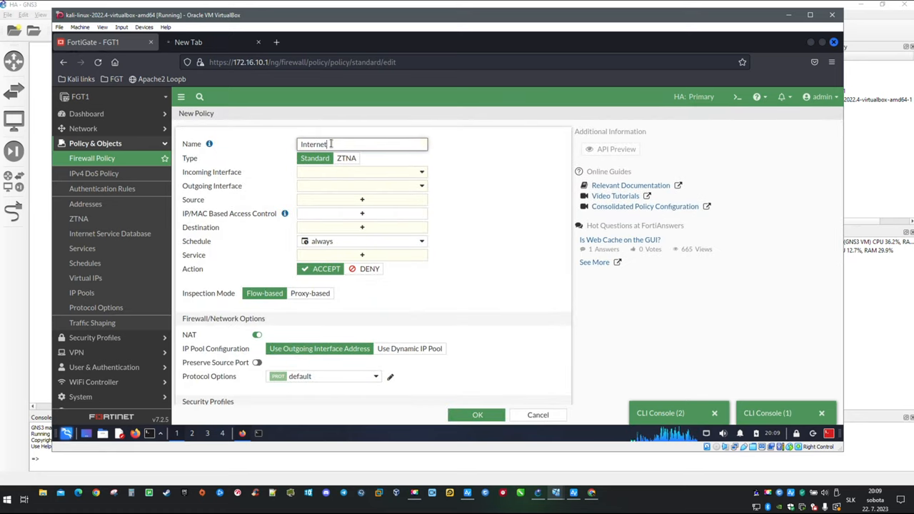
click(363, 172)
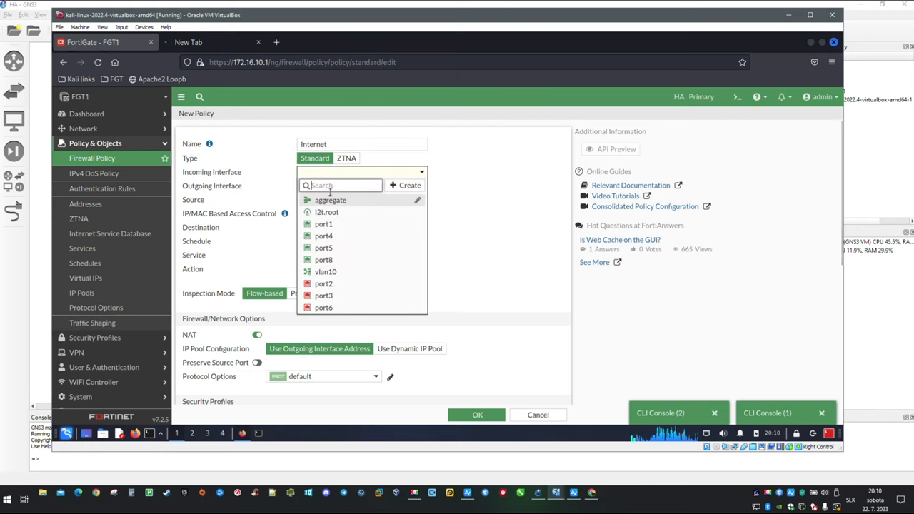
click(325, 271)
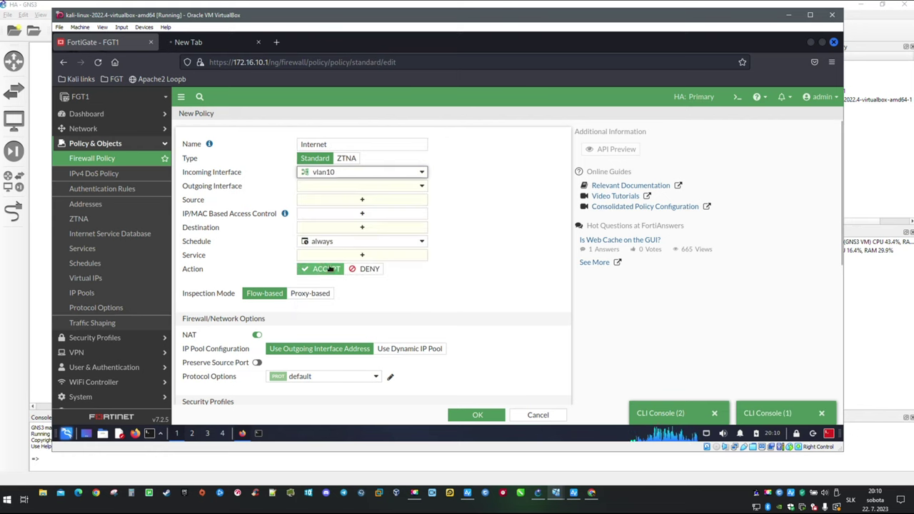
click(368, 188)
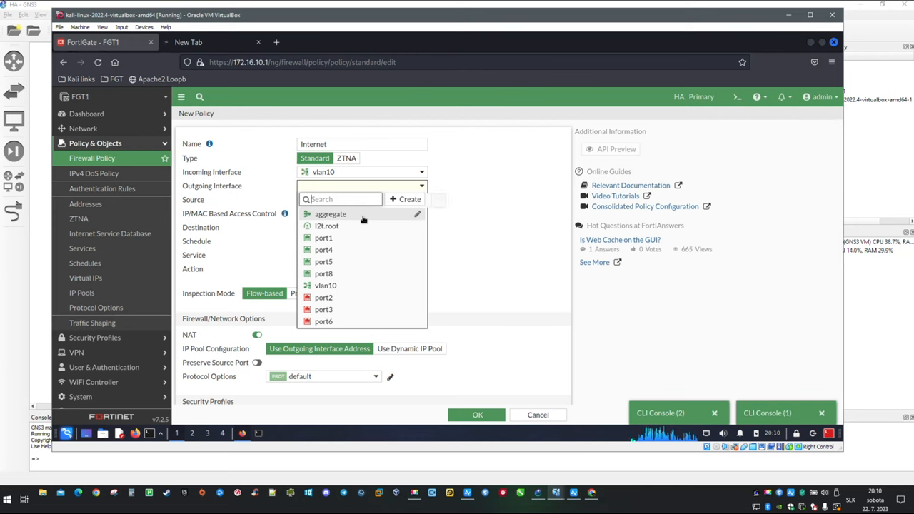
mouse_move(330, 213)
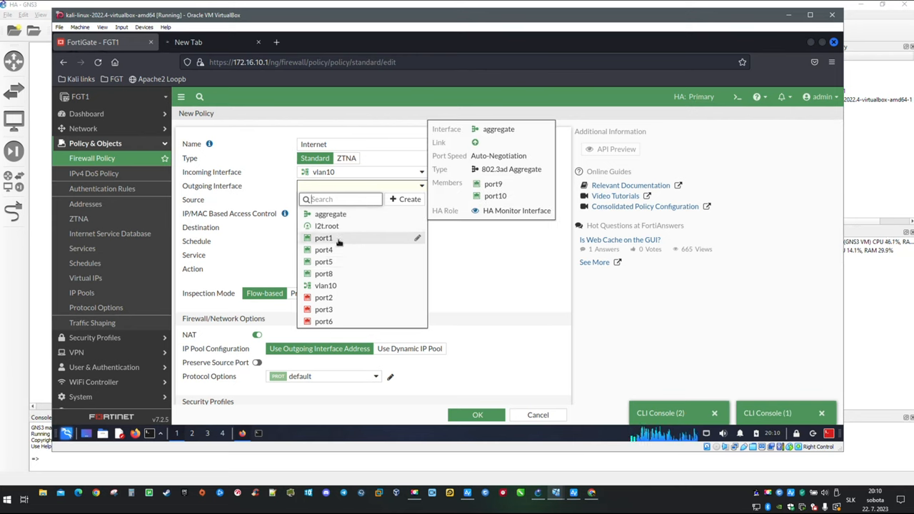
click(323, 238)
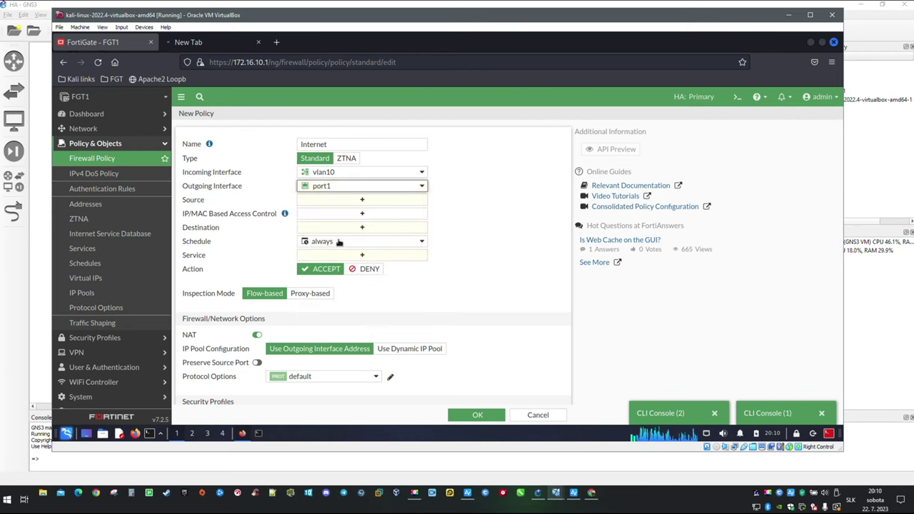
Set source all, destination all, service ALL with NAT enabled, and save the policy
click(357, 199)
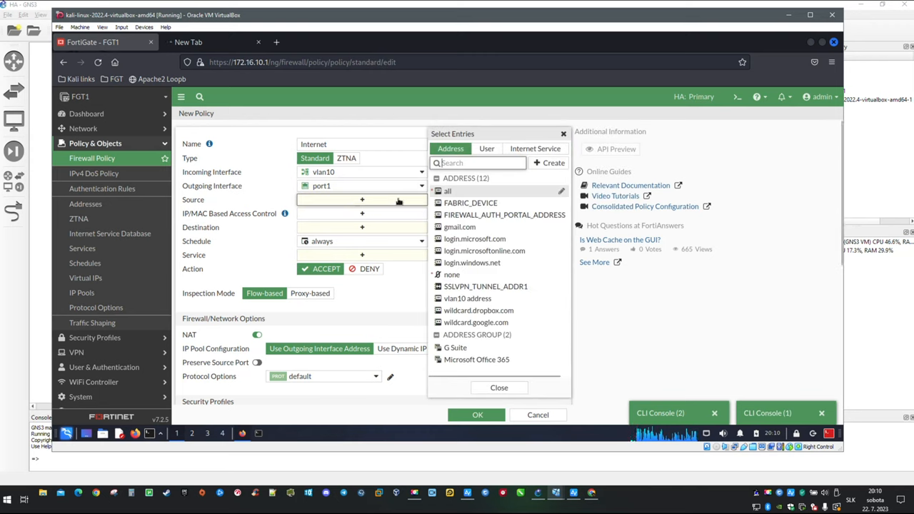
click(447, 192)
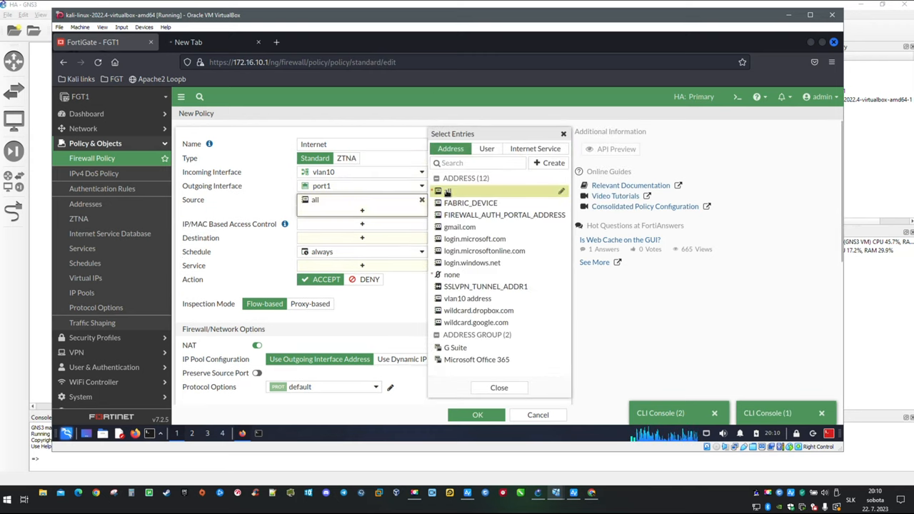
click(362, 238)
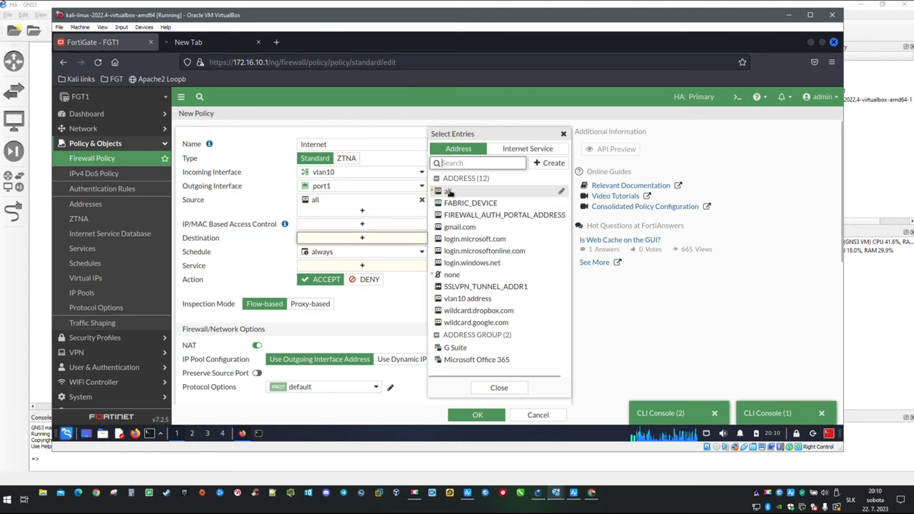
click(448, 192)
click(371, 276)
click(448, 182)
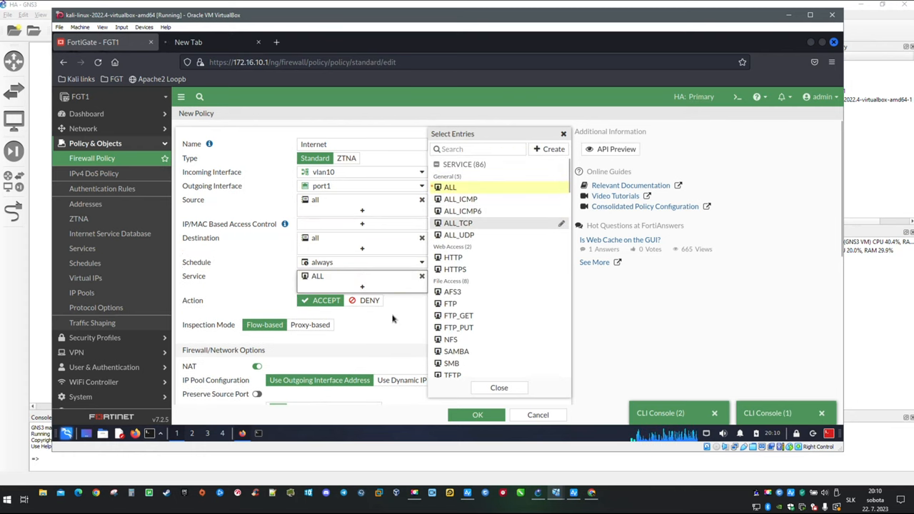
scroll(391, 317, down, 3)
click(255, 313)
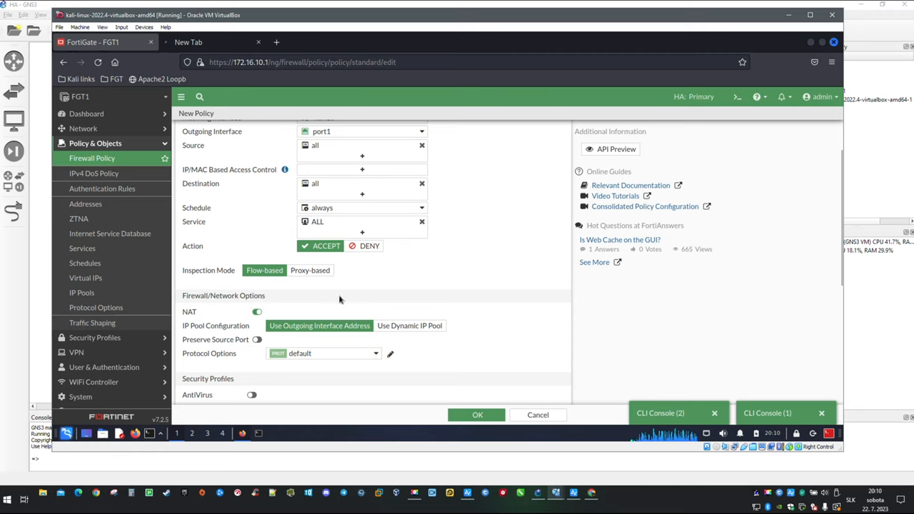
scroll(343, 299, up, 3)
click(476, 414)
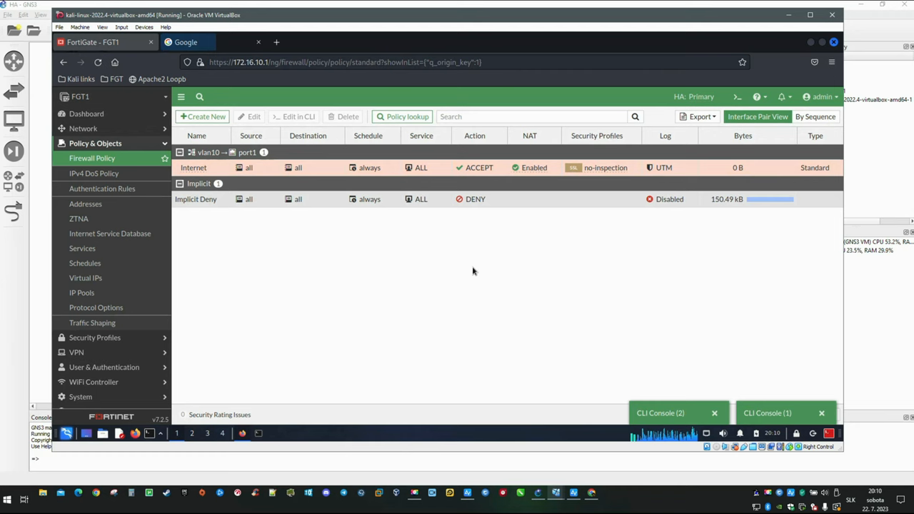
Stop the running ping to 8.8.8.8 with Ctrl+C so its reply statistics are printed
click(259, 433)
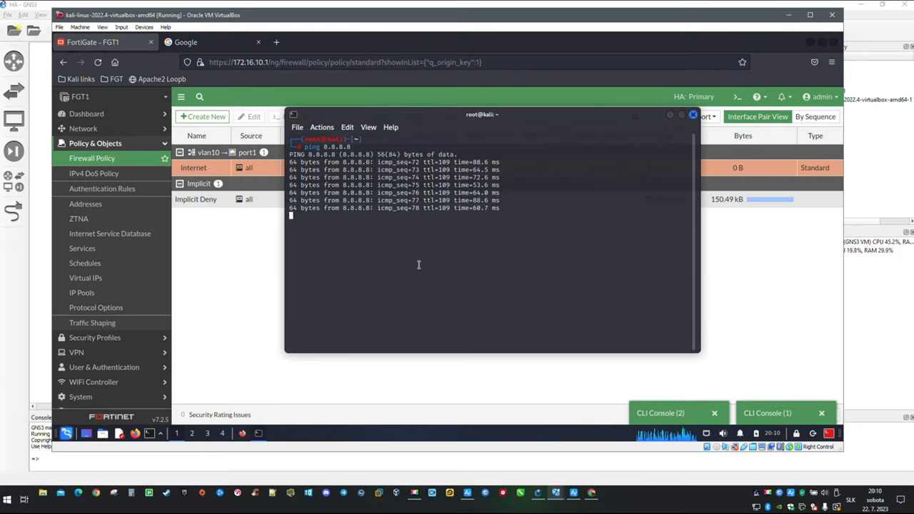
key(ctrl+c)
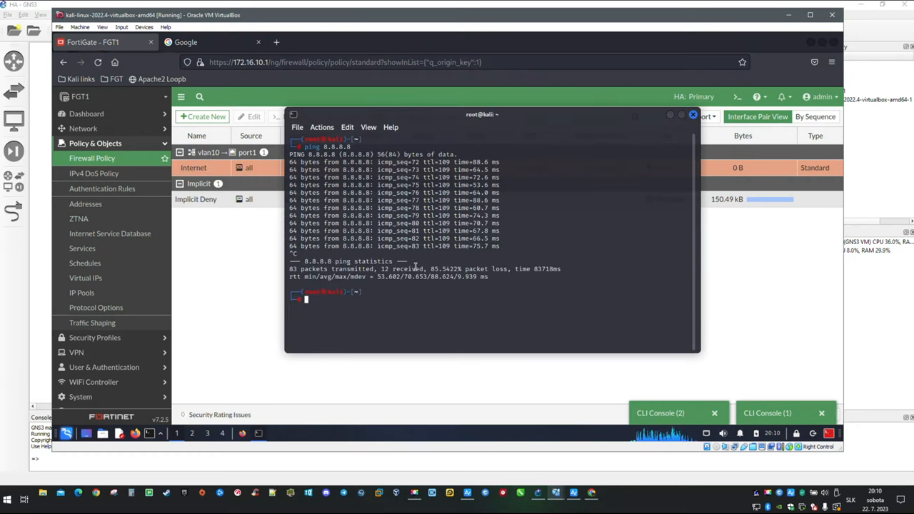
Search Google for 'speed test', open Speedtest by Ookla and accept its privacy notice
click(186, 43)
click(368, 209)
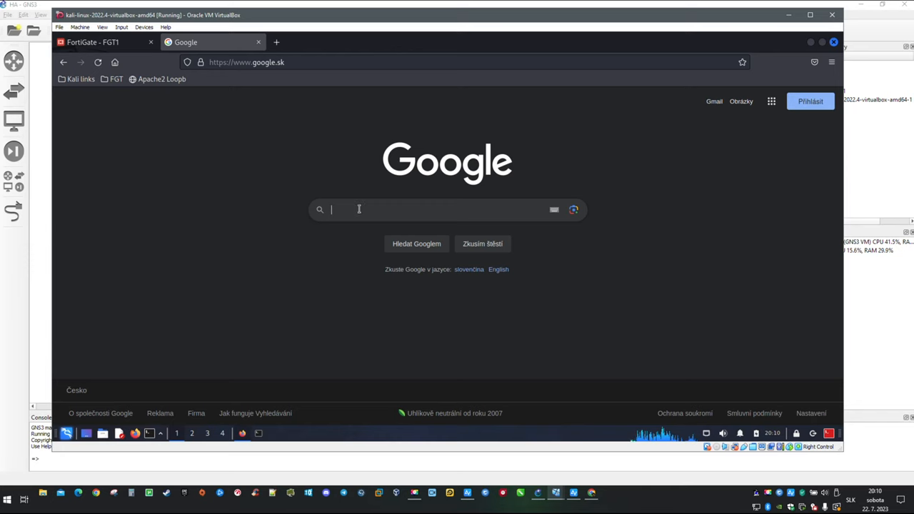
text(speed test)
key(Return)
scroll(329, 305, down, 3)
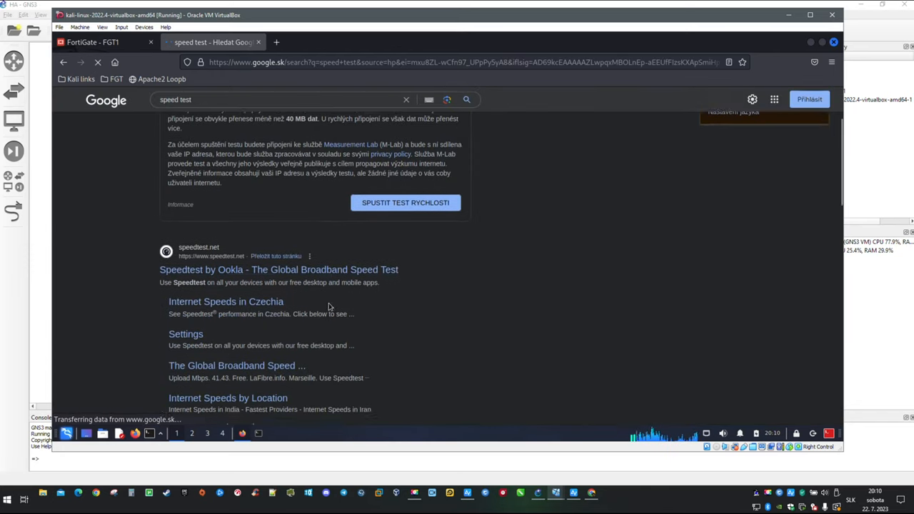
click(279, 270)
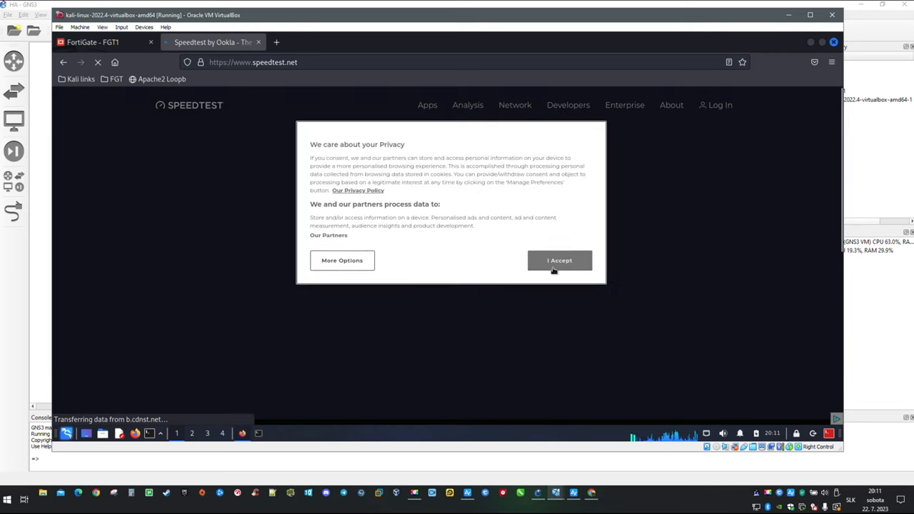
click(554, 268)
scroll(532, 284, down, 3)
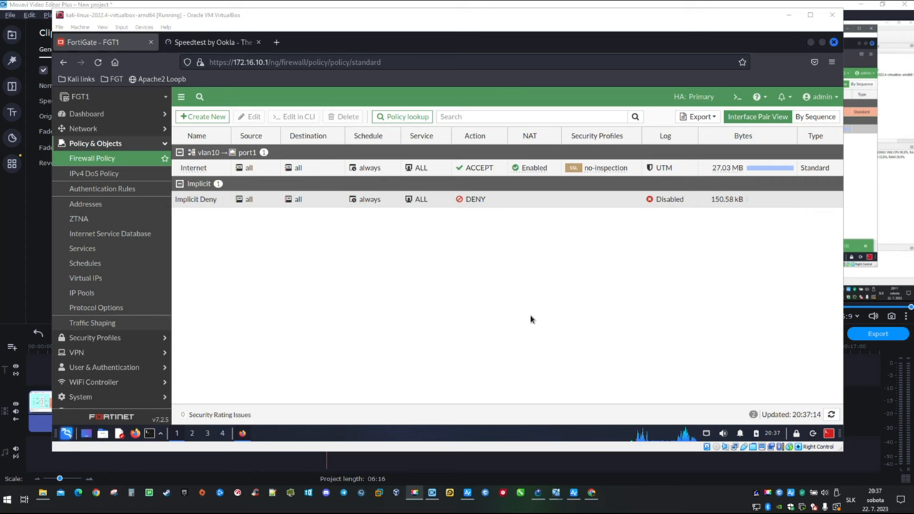
Run ifconfig in a new Kali terminal to list the network interfaces
click(150, 434)
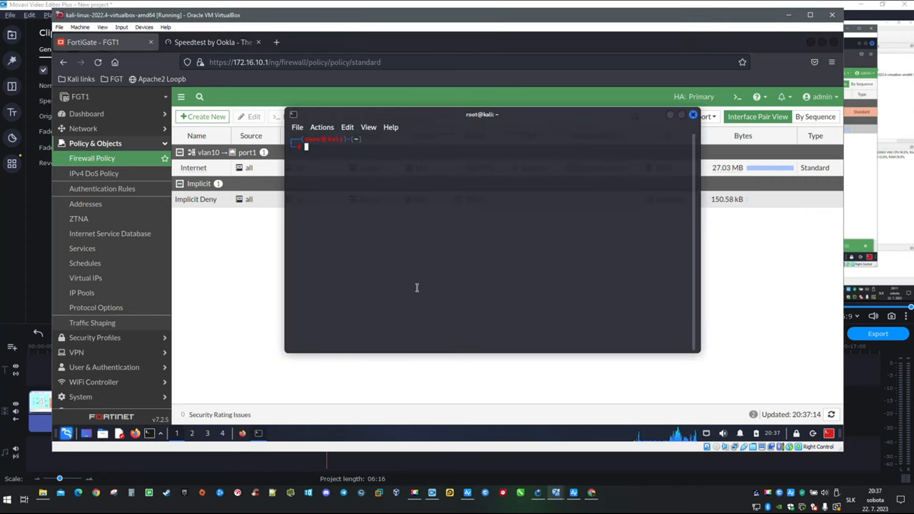
text(ifo)
key(BackSpace)
text(g)
key(Return)
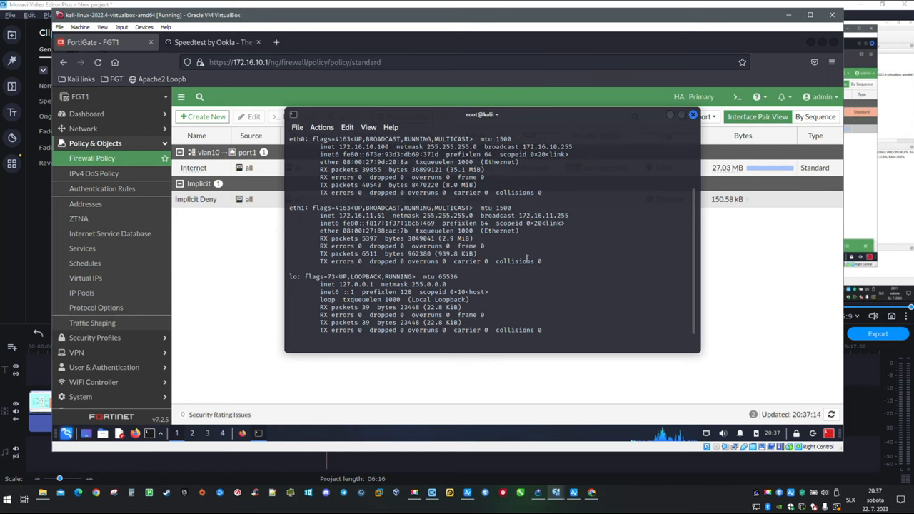
scroll(490, 257, up, 3)
scroll(499, 257, up, 2)
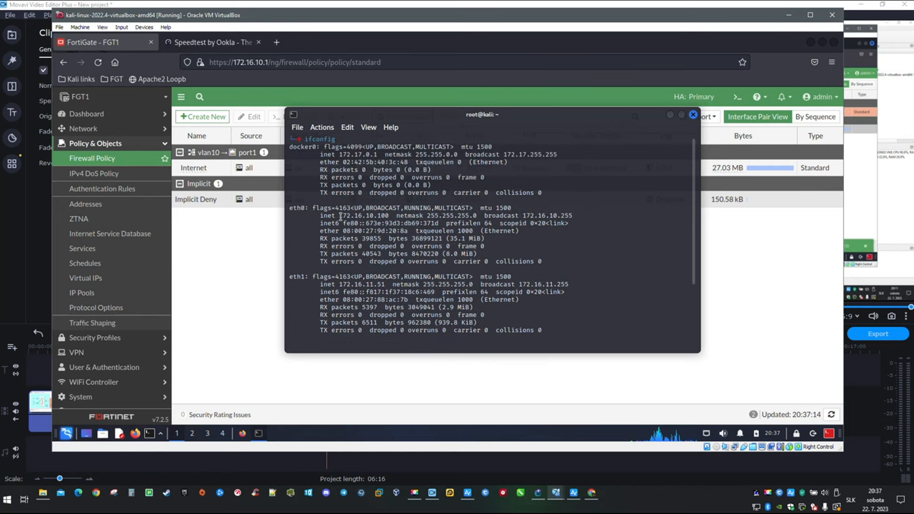
Highlight eth0's IP 172.16.10.100 and MAC 08:00:27:9d:20:8a, then close the terminal
drag(339, 215, 407, 216)
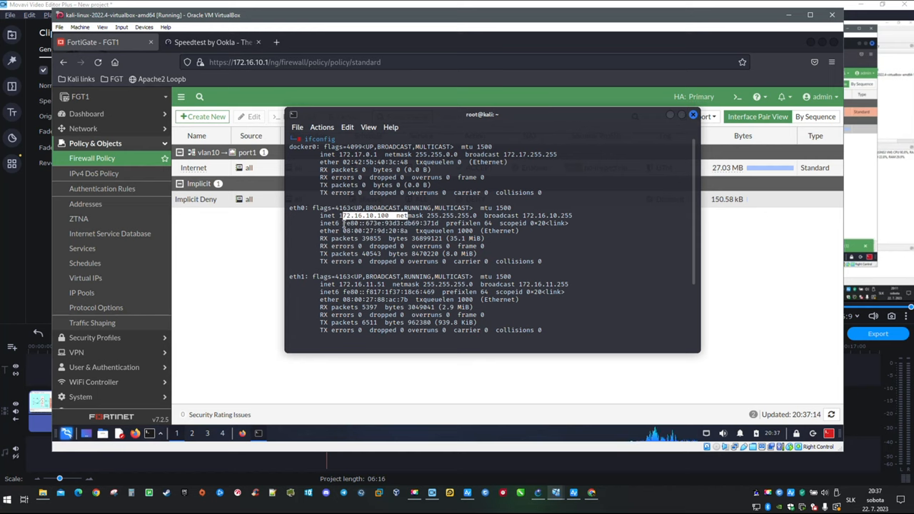
drag(343, 231, 408, 231)
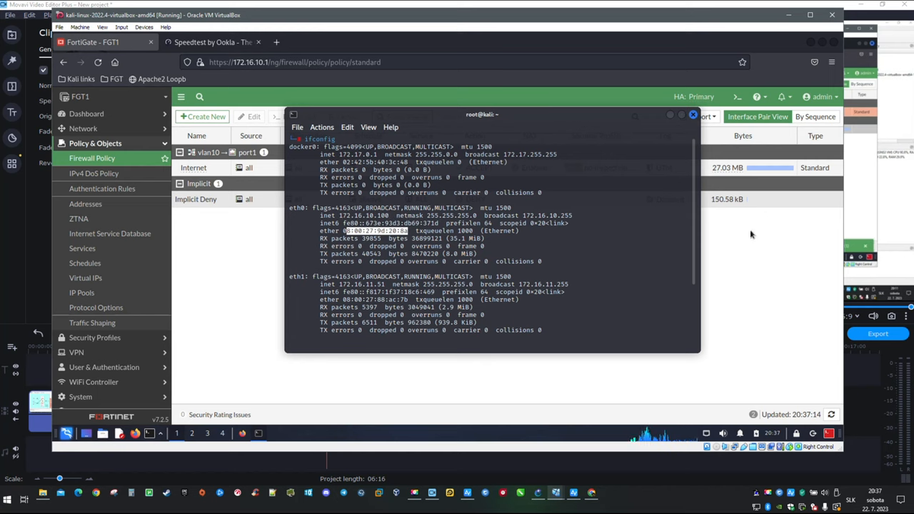
click(671, 115)
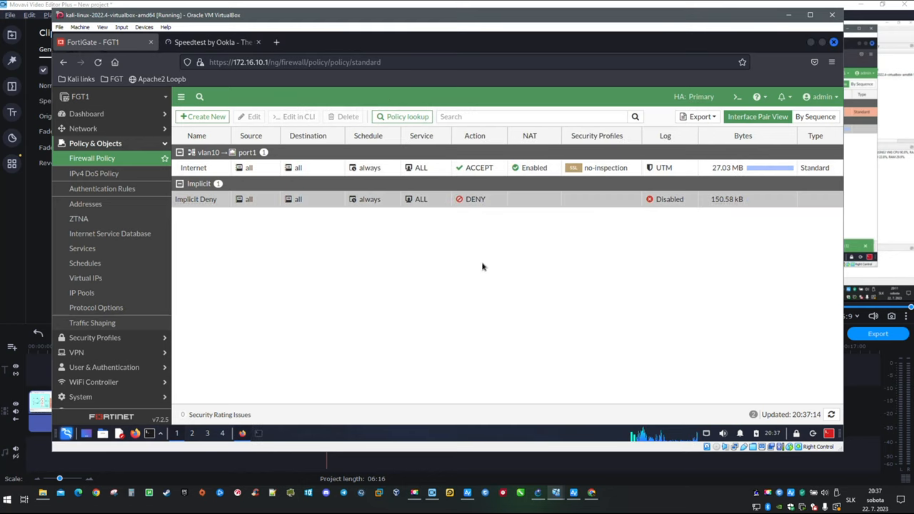
Show the Network dashboard's full DHCP lease list and the action menu for the kali lease
click(117, 116)
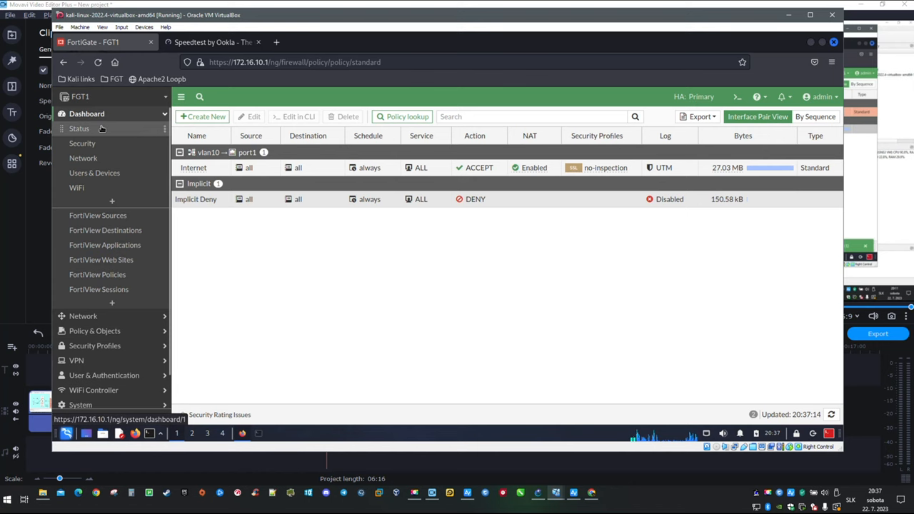
click(87, 160)
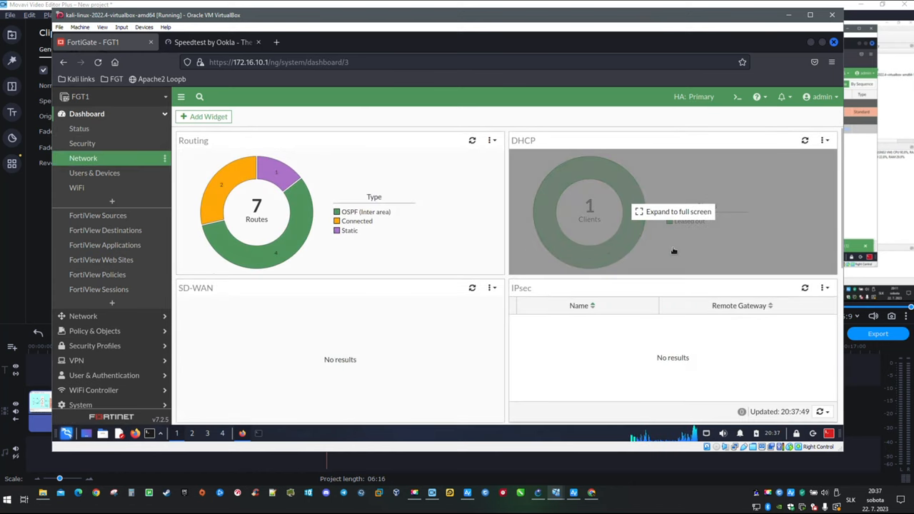
click(676, 243)
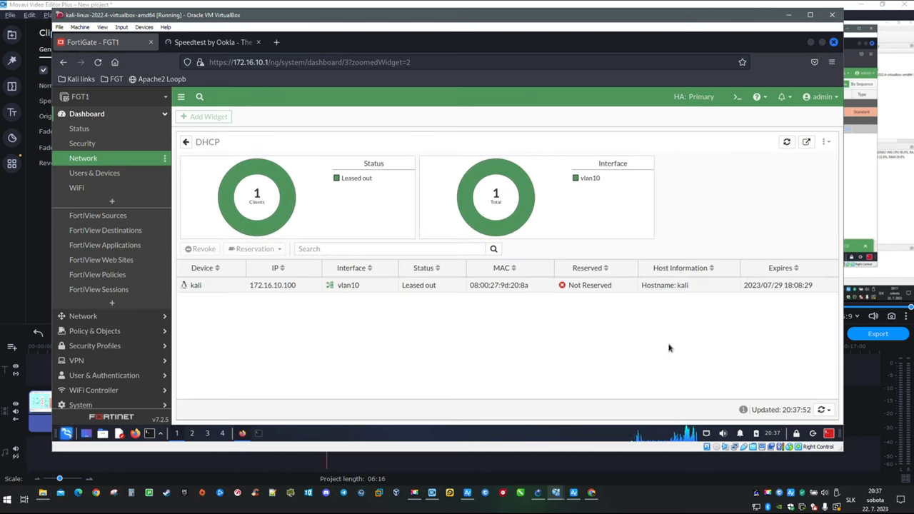
right_click(283, 289)
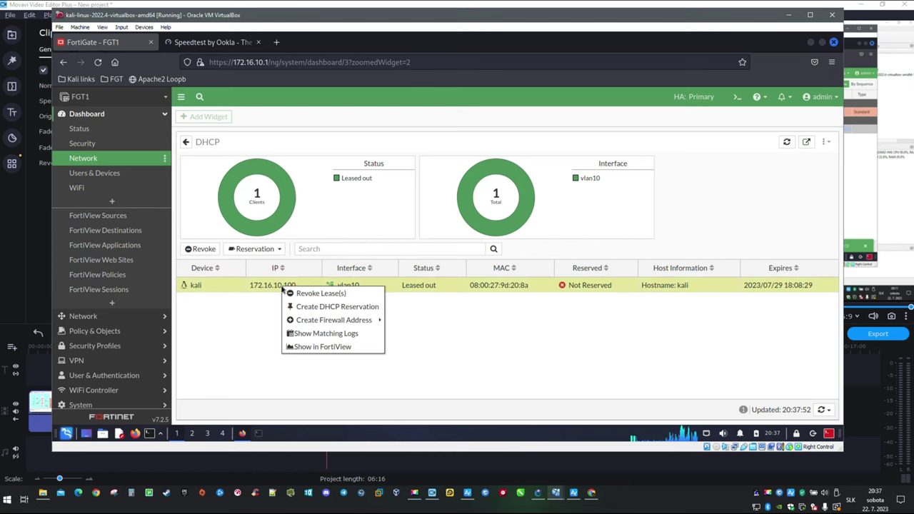
Create a DHCP reservation for kali's MAC at 172.16.10.51 with a matching firewall address
click(355, 309)
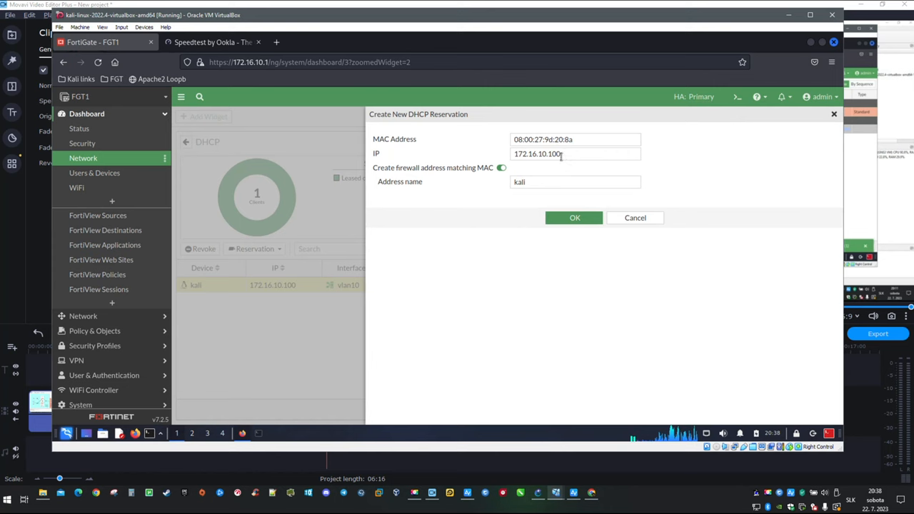
drag(566, 154, 555, 154)
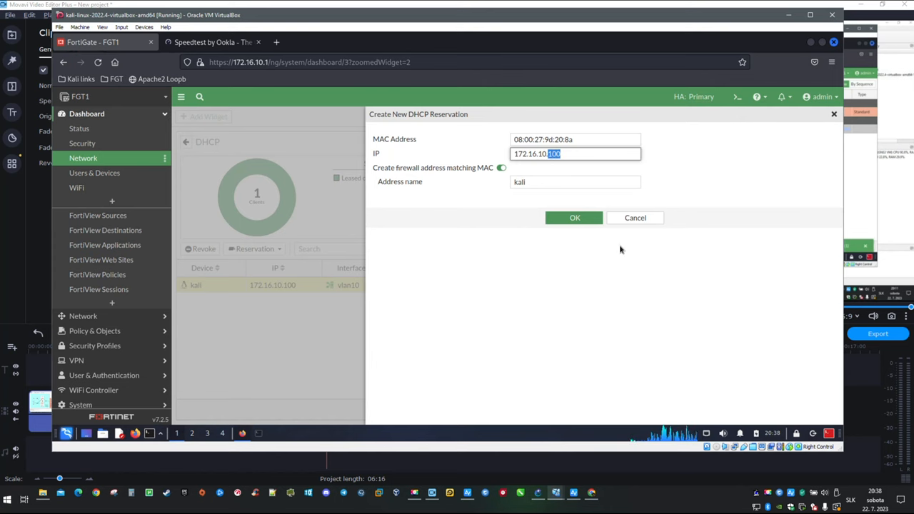
text(51)
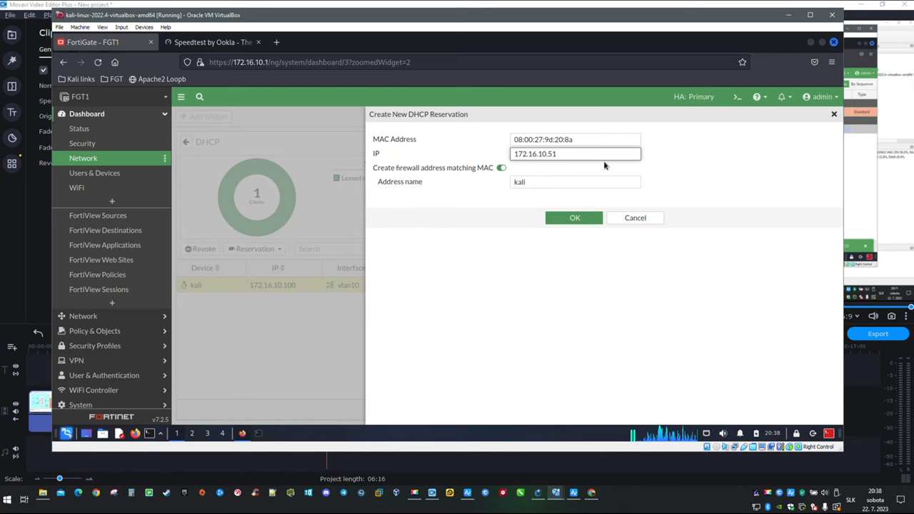
click(573, 218)
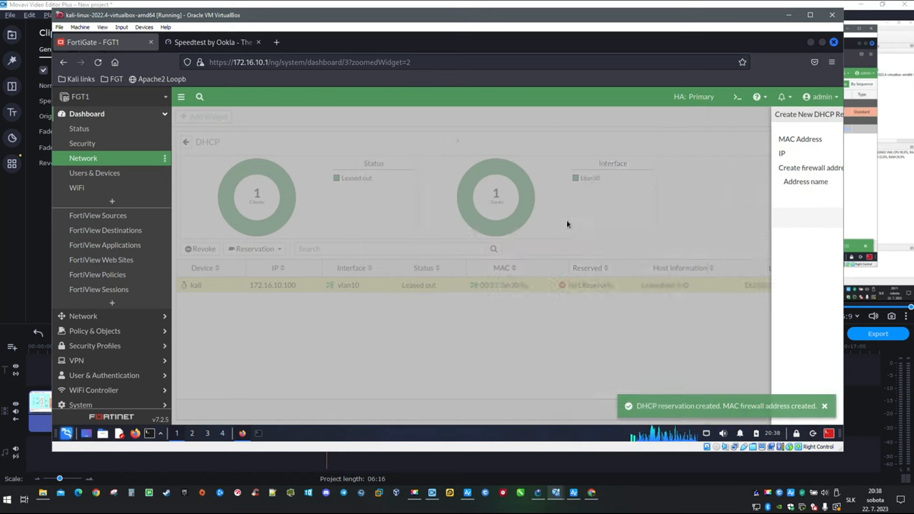